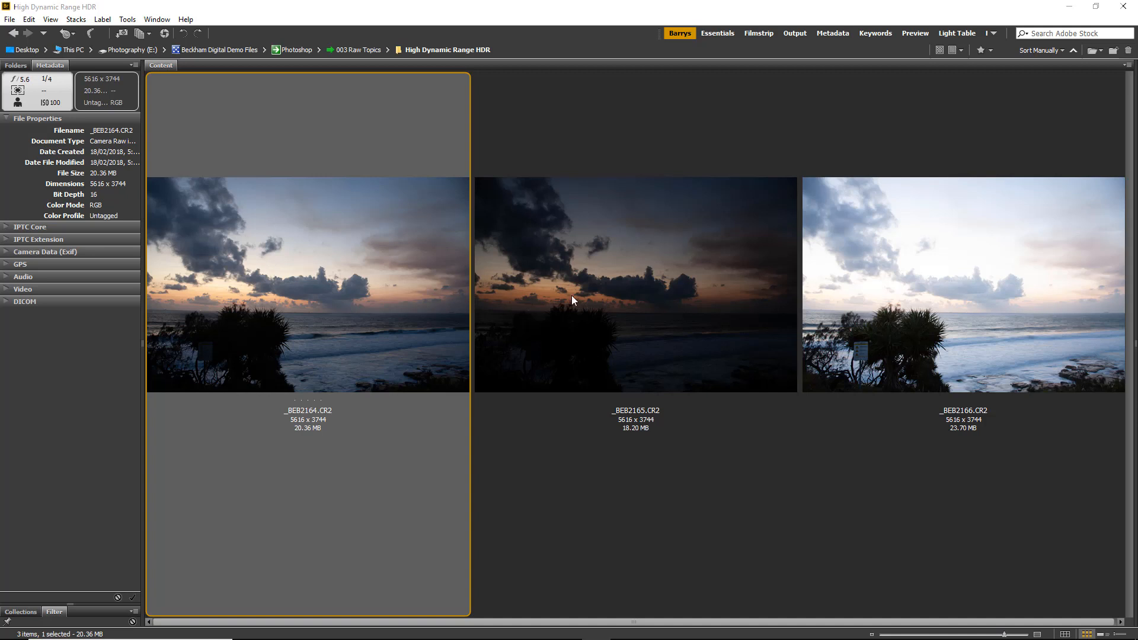
Step: Check the exposure metadata of the two bracketed shots _BEB2165.CR2 and _BEB2166.CR2
{"action": "left_click", "coordinate": [592, 274]}
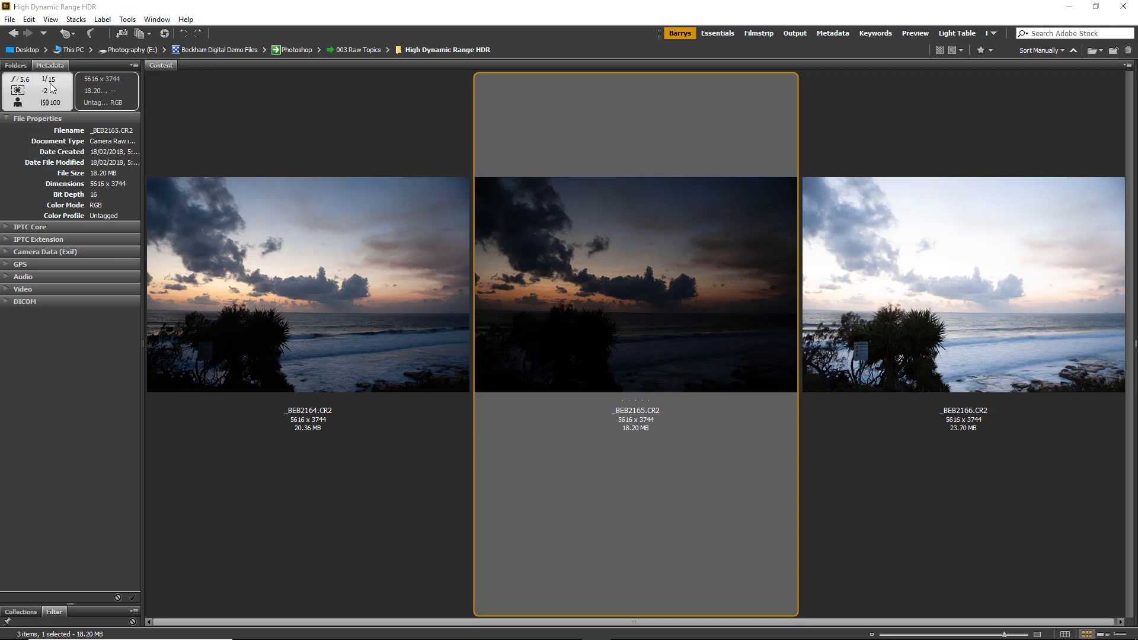
{"action": "left_click", "coordinate": [842, 271]}
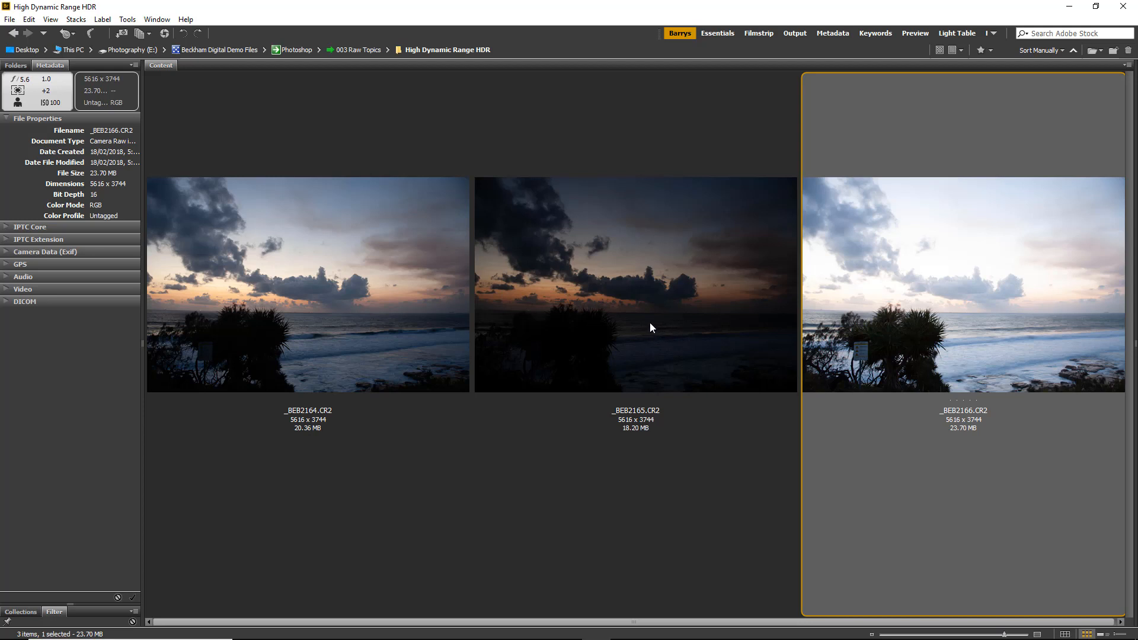
Step: Open the three bracketed raw files, _BEB2164.CR2 to _BEB2166.CR2, together in Camera Raw
{"action": "left_click", "coordinate": [296, 288]}
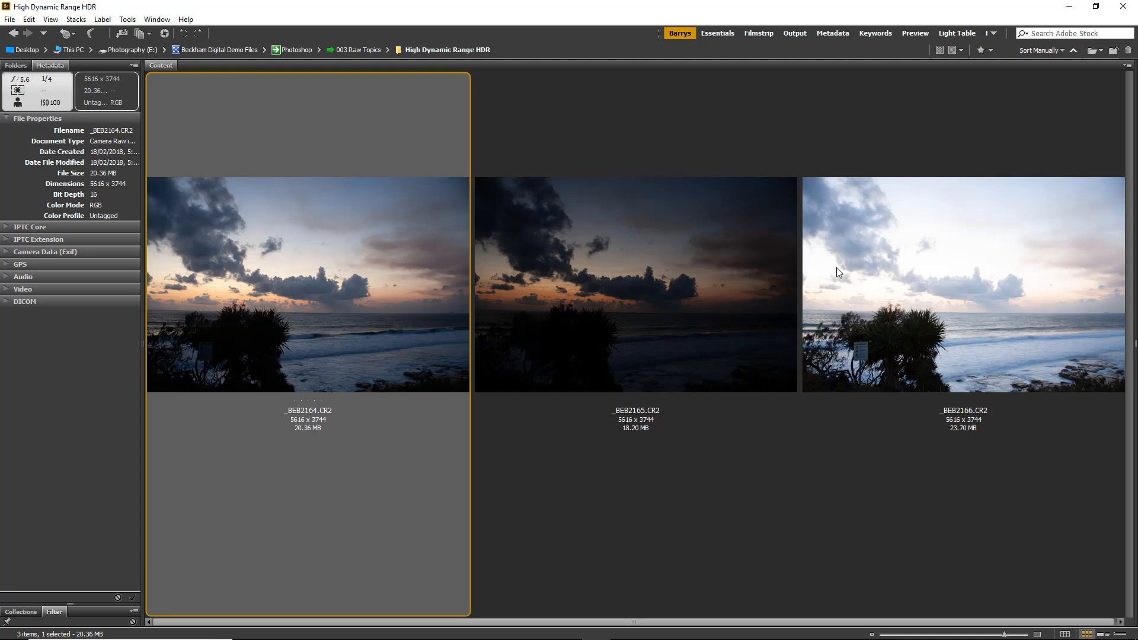
{"action": "left_click", "coordinate": [918, 260], "text": "shift"}
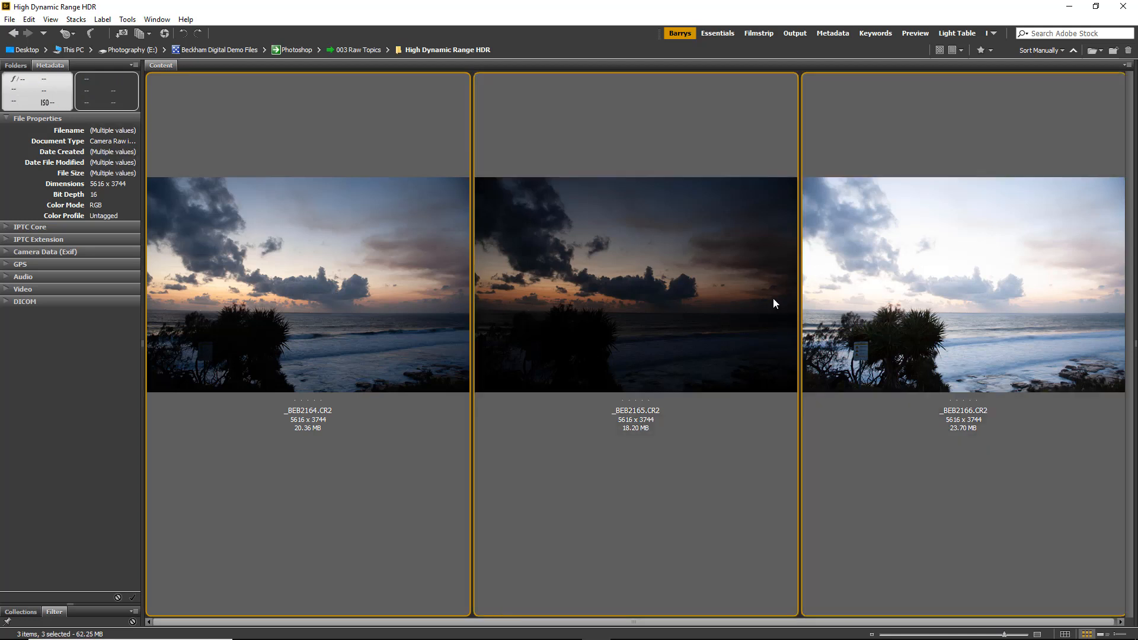
{"action": "double_click", "coordinate": [774, 315]}
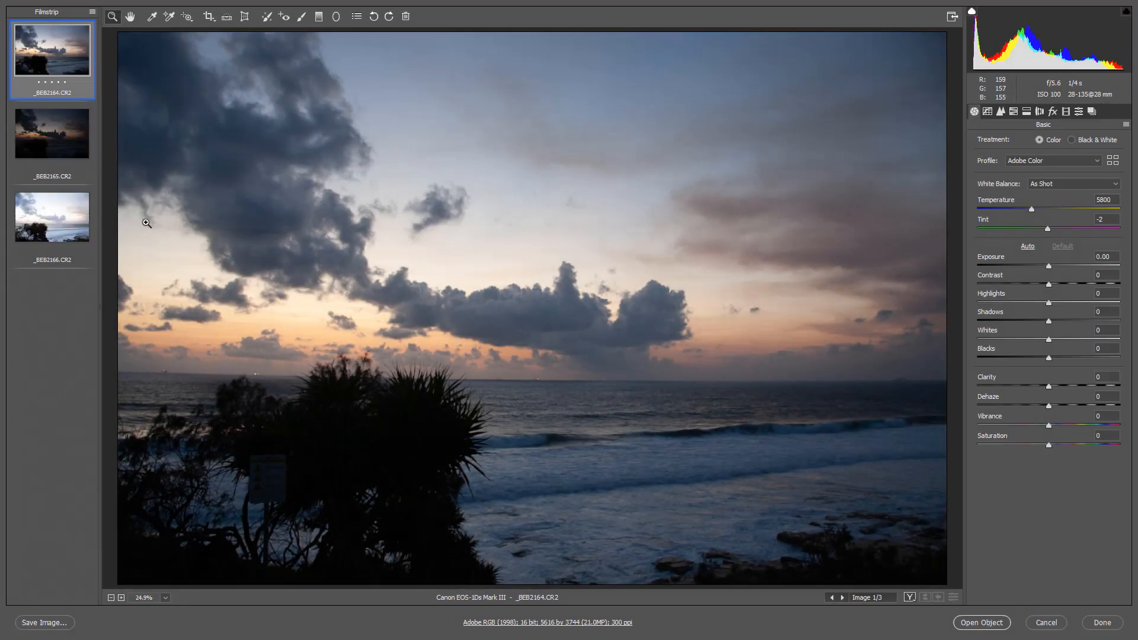
Step: Select all three images and enable Remove Chromatic Aberration and Profile Corrections for them
{"action": "key", "text": "ctrl+a"}
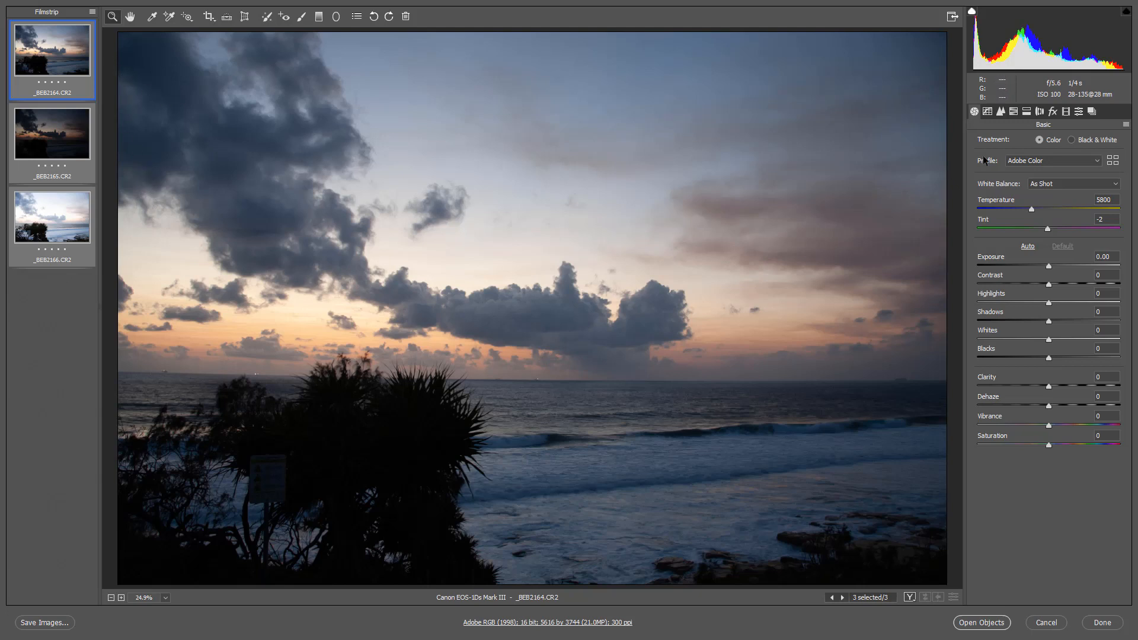
{"action": "left_click", "coordinate": [1039, 112]}
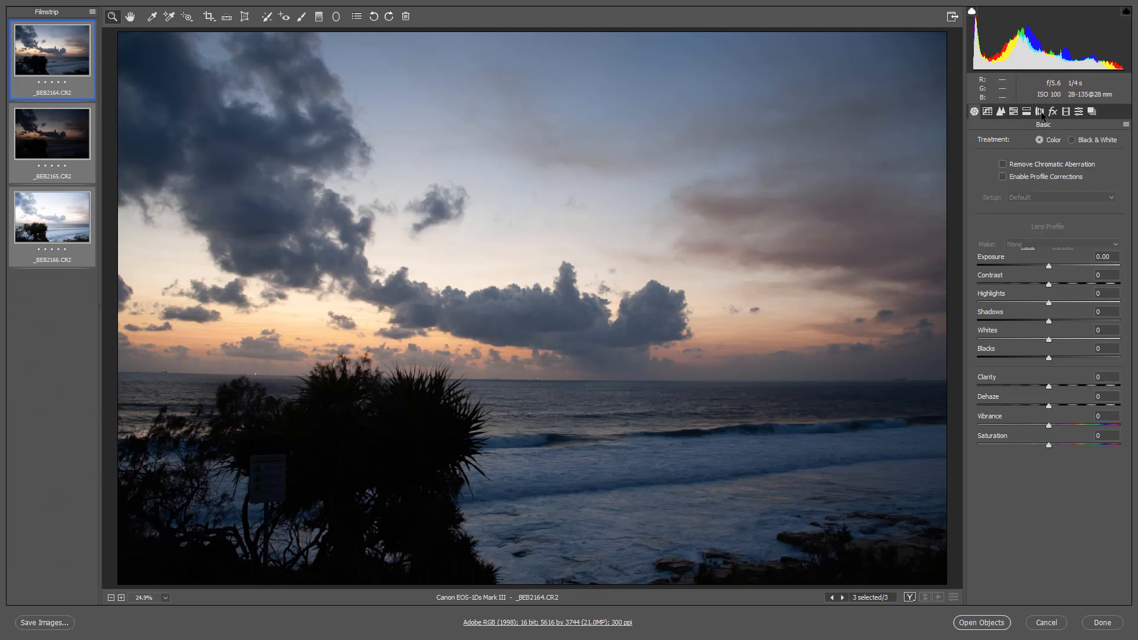
{"action": "left_click", "coordinate": [1003, 164]}
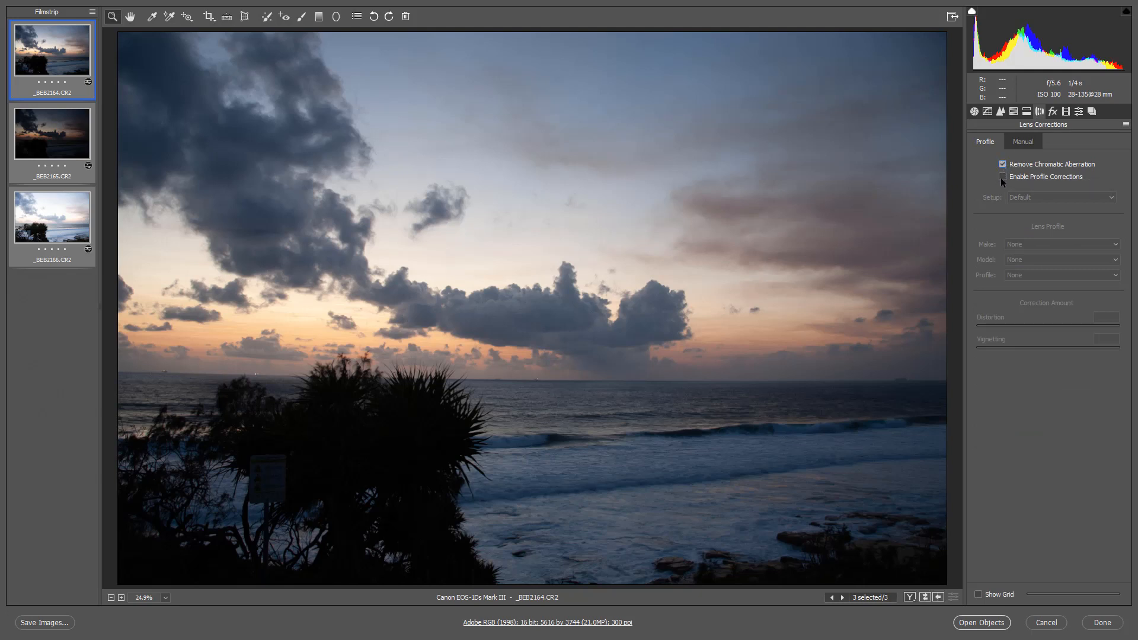
{"action": "left_click", "coordinate": [1002, 177]}
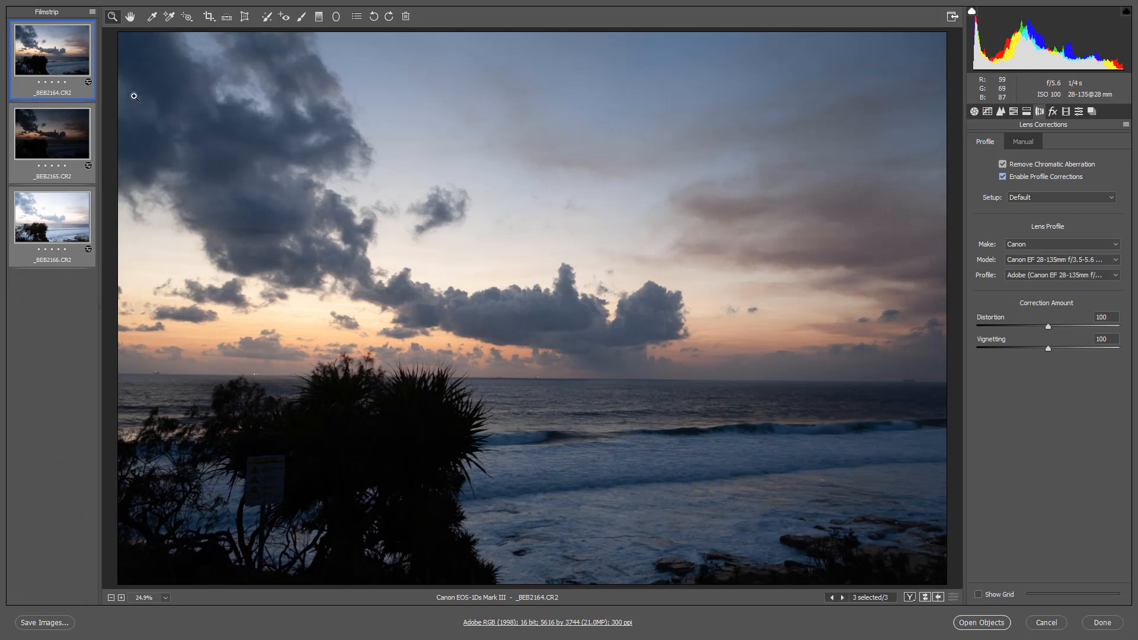
Step: Merge the three exposures to HDR with Deghost set to High, and save the result as the DNG file _BEB2164-HDR
{"action": "left_click", "coordinate": [93, 12]}
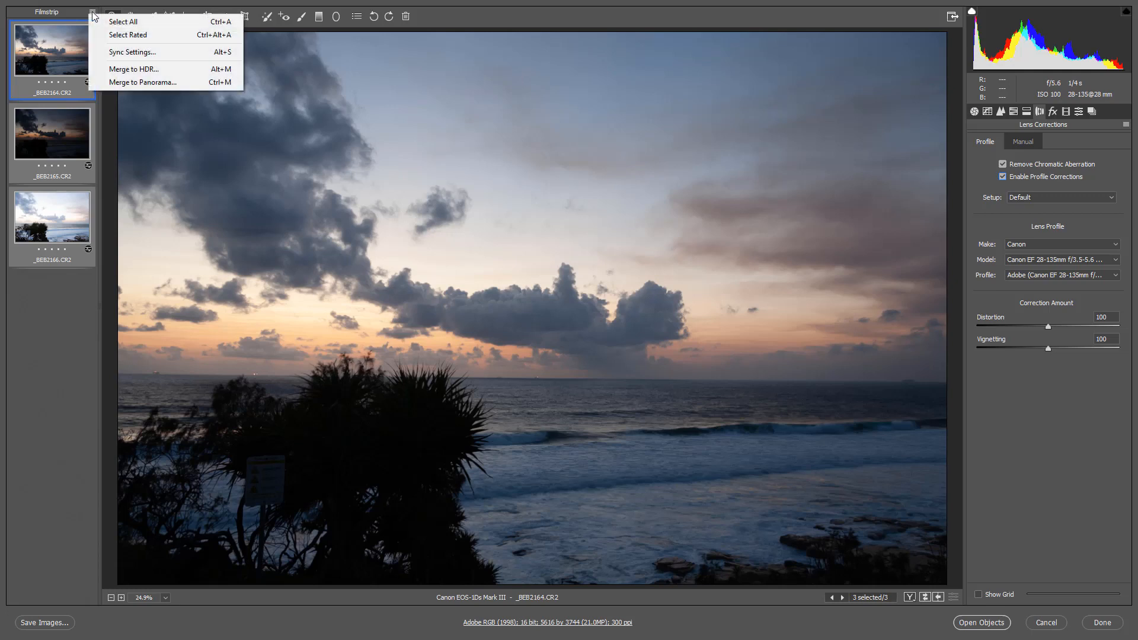
{"action": "left_click", "coordinate": [126, 69]}
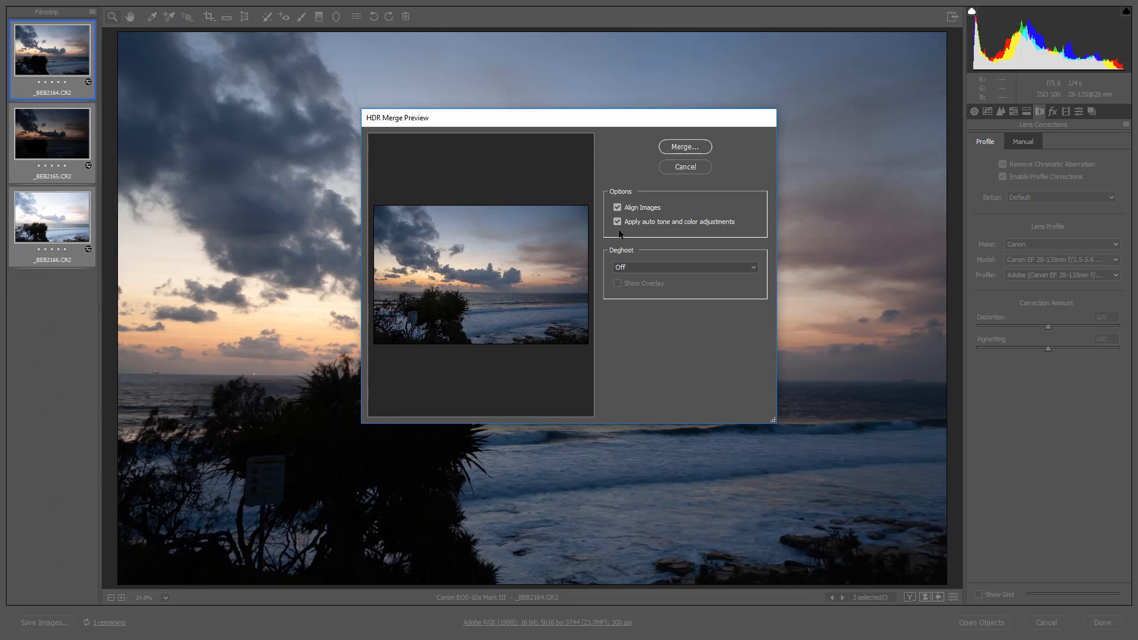
{"action": "left_click", "coordinate": [753, 269]}
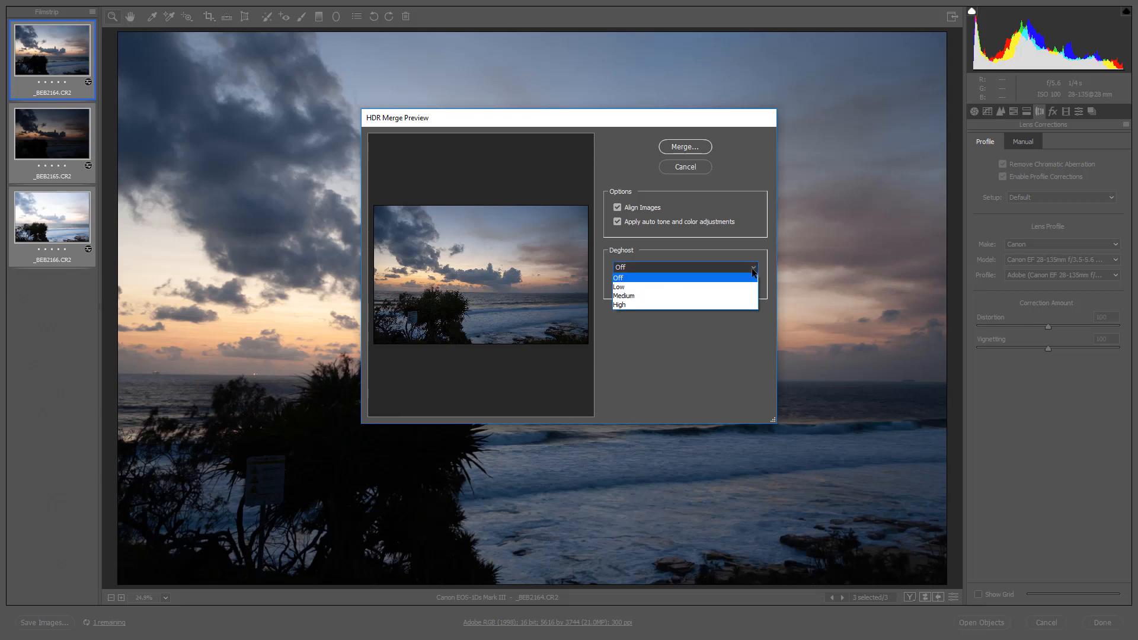
{"action": "left_click", "coordinate": [742, 305]}
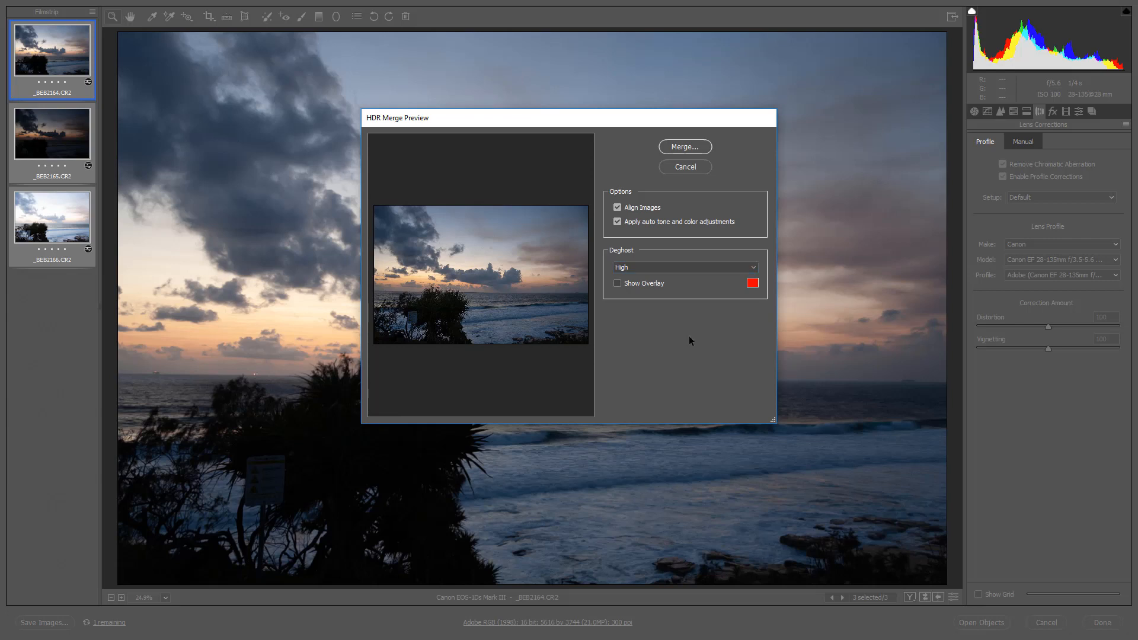
{"action": "left_click", "coordinate": [678, 145]}
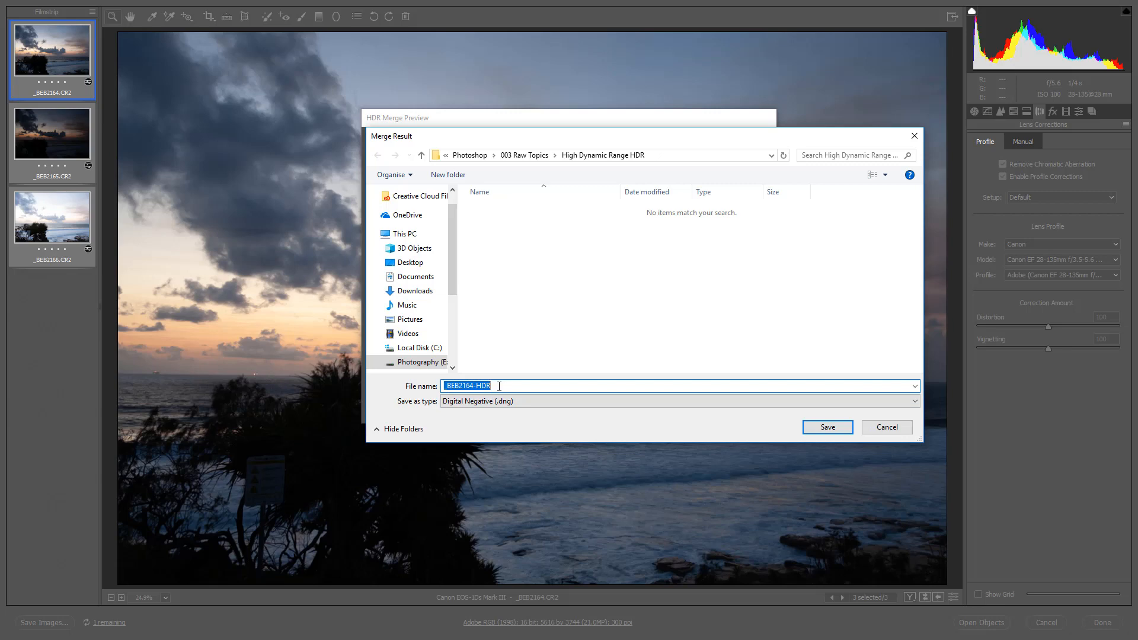
{"action": "left_click", "coordinate": [823, 427]}
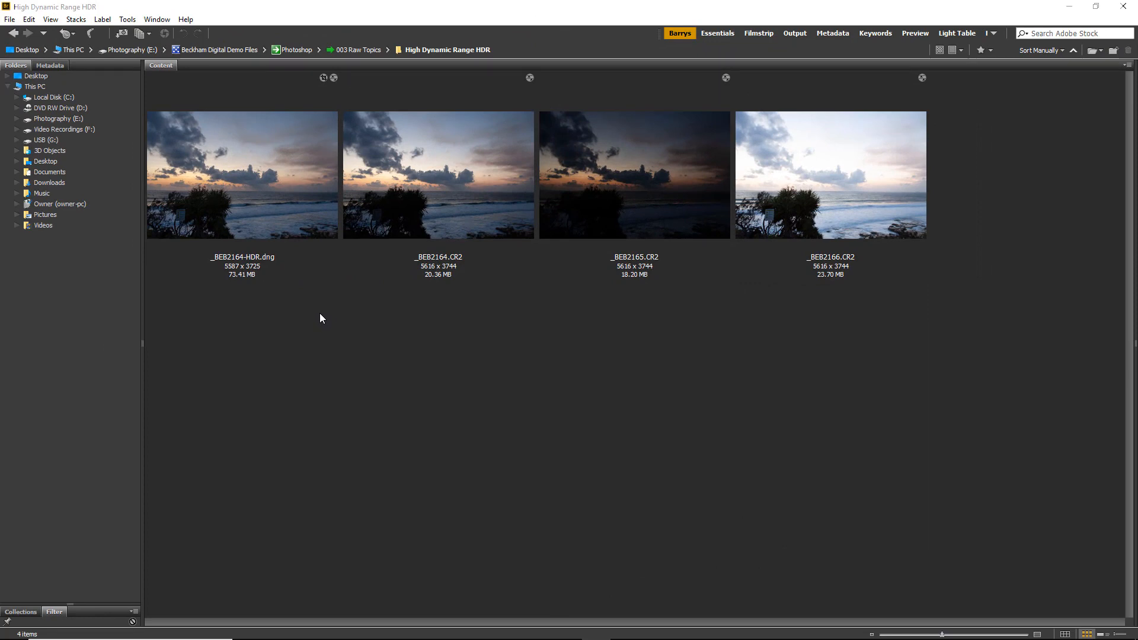
Step: Compare the merged HDR thumbnail with the three source exposures in the folder
{"action": "left_click", "coordinate": [228, 194]}
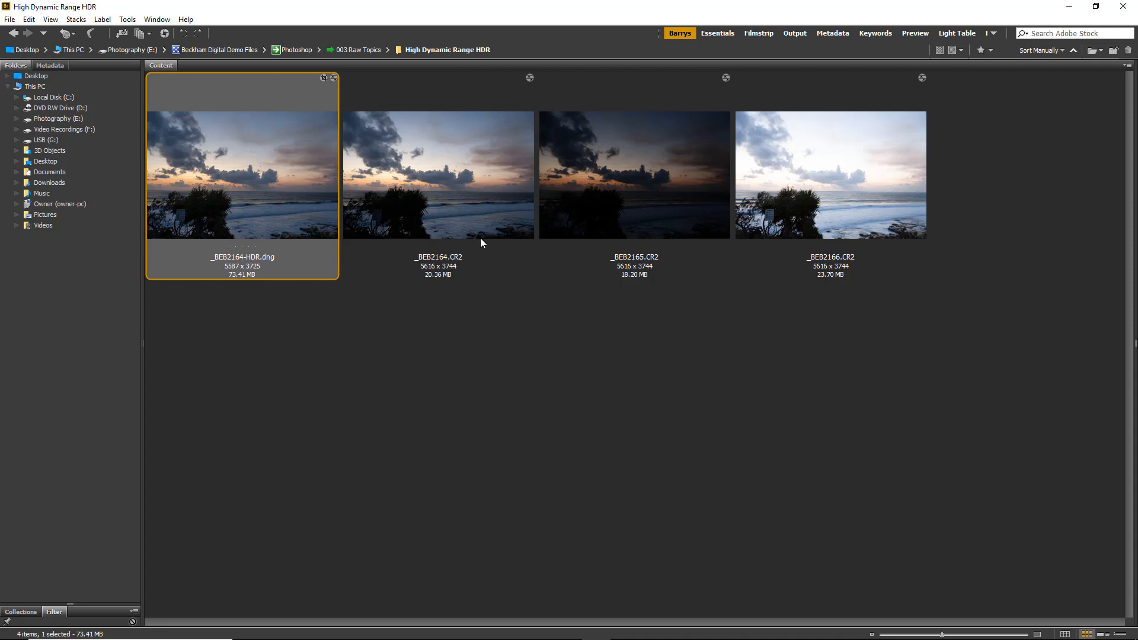
{"action": "left_click", "coordinate": [461, 206]}
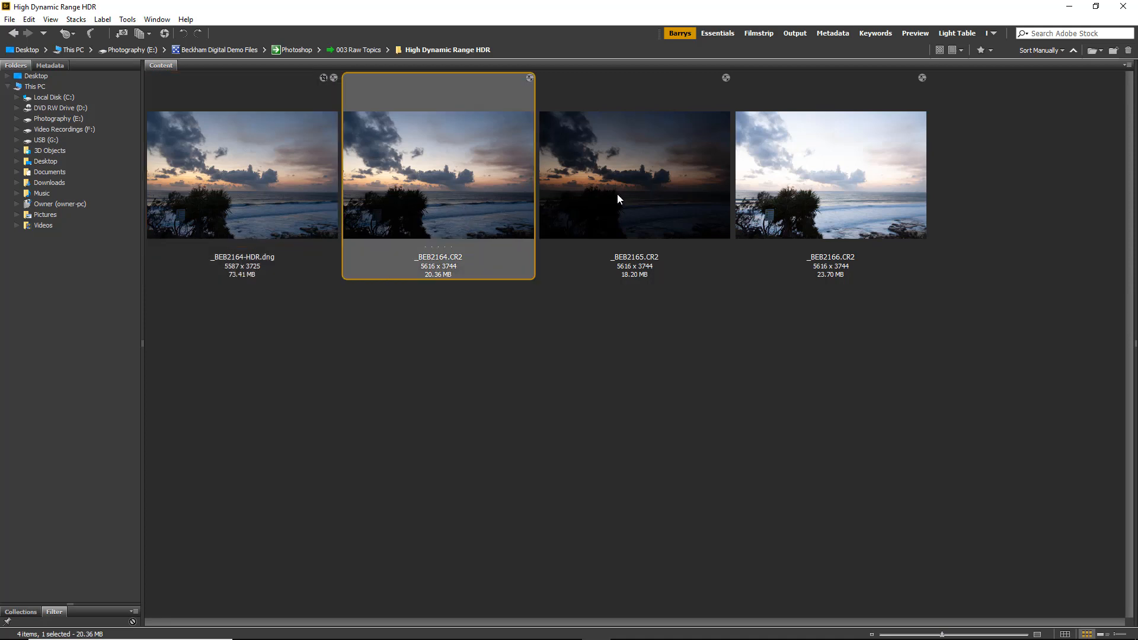
{"action": "left_click", "coordinate": [616, 193]}
{"action": "left_click", "coordinate": [805, 178]}
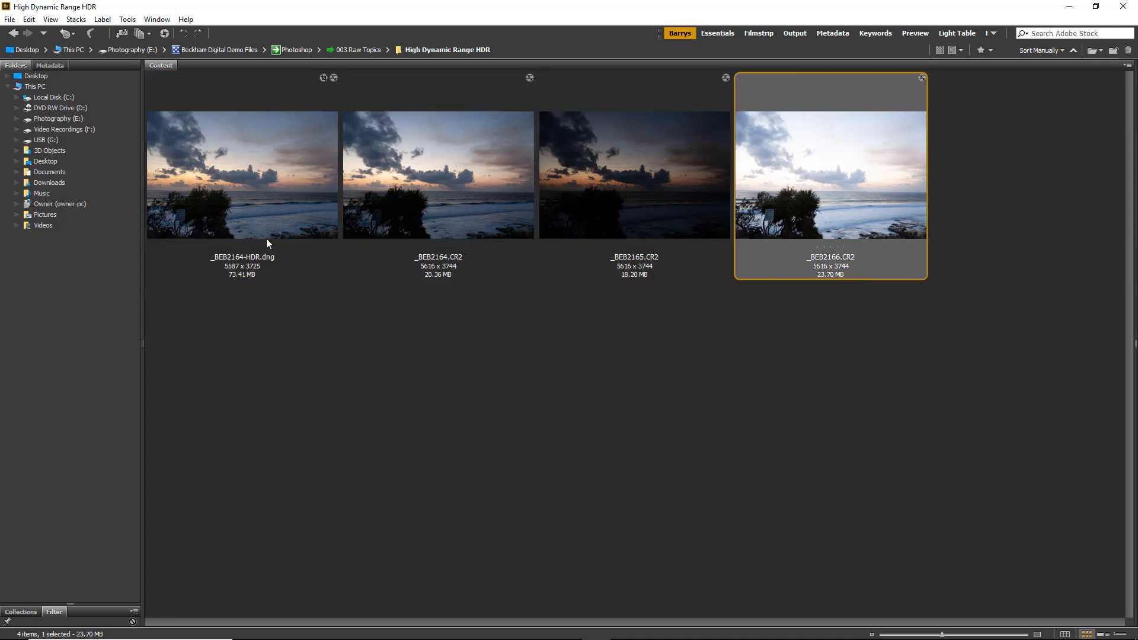
Step: Open _BEB2164-HDR.dng in Camera Raw and correct its white balance by sampling the foaming water, giving Temperature 9300 and Tint -1
{"action": "left_click", "coordinate": [229, 172]}
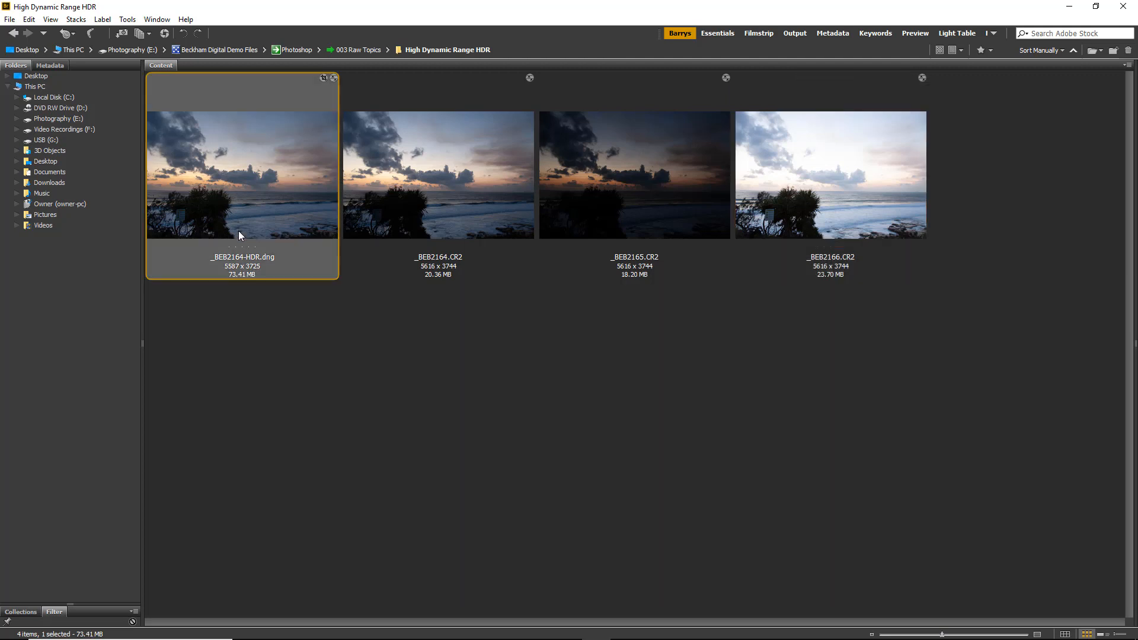
{"action": "double_click", "coordinate": [245, 166]}
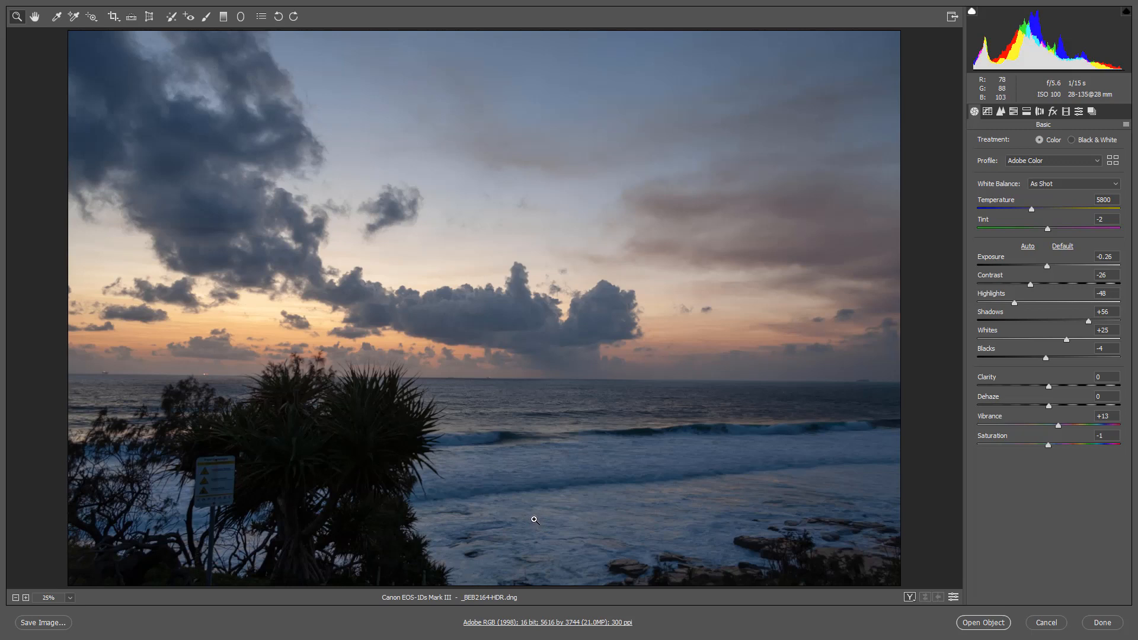
{"action": "left_click", "coordinate": [58, 17]}
{"action": "left_click", "coordinate": [702, 455]}
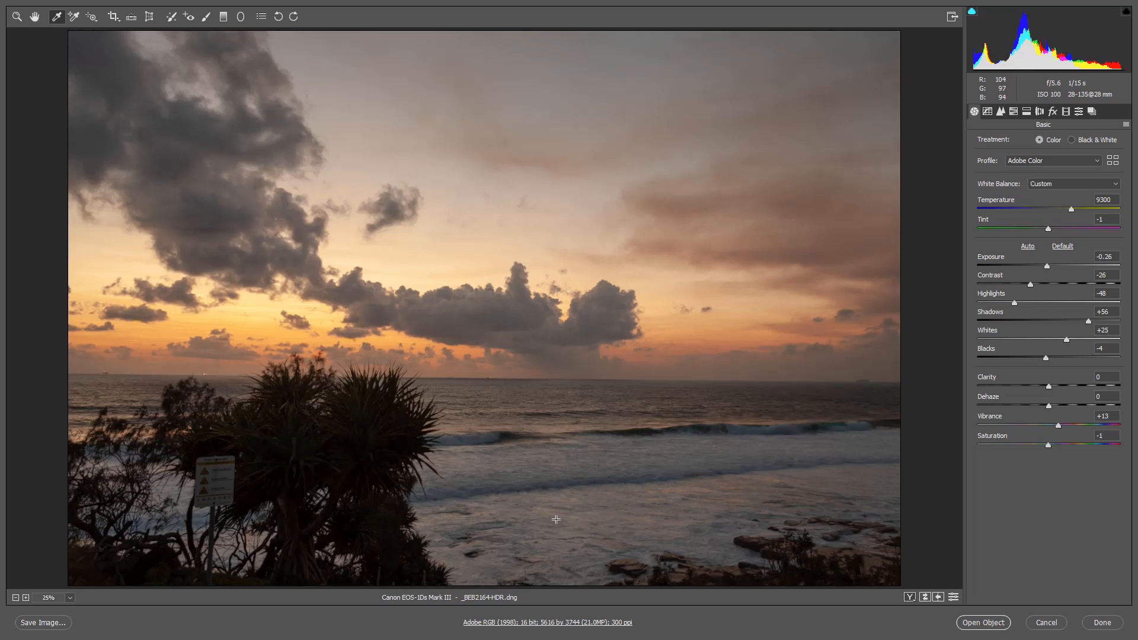
{"action": "left_click", "coordinate": [512, 469]}
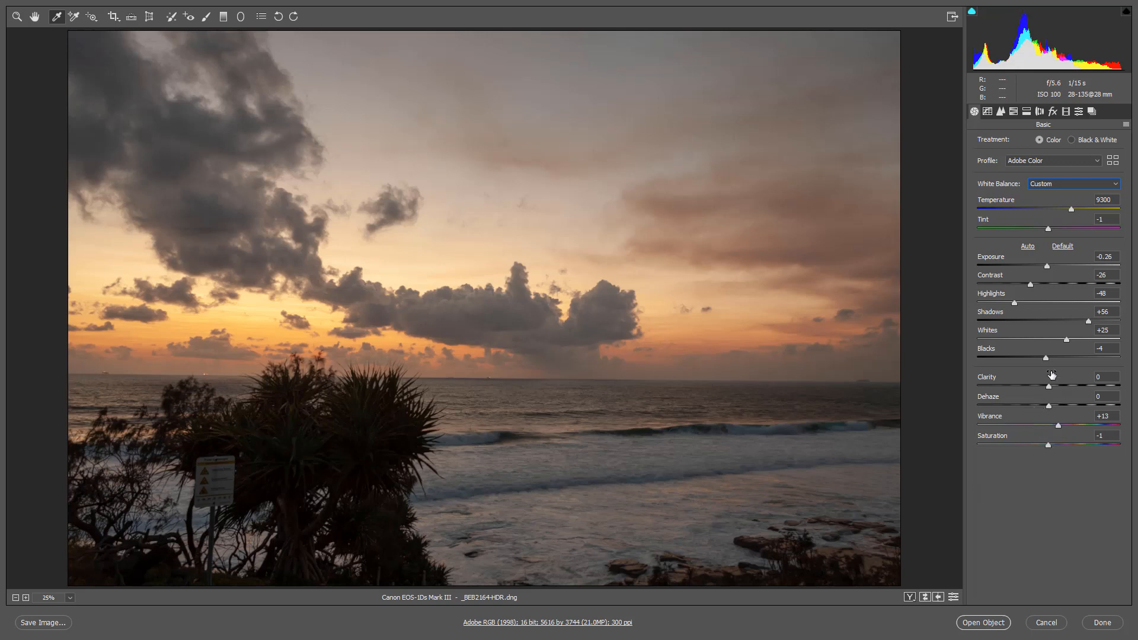
Step: Set the image's Clarity to +43, Exposure to +0.10 and Vibrance to +43
{"action": "left_click", "coordinate": [1085, 386]}
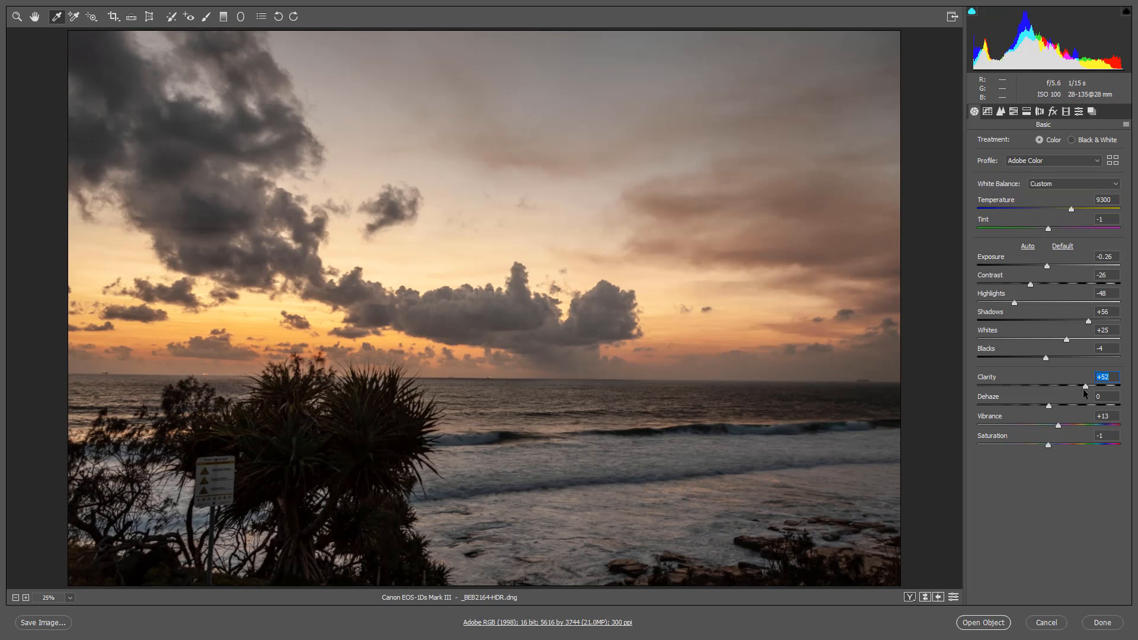
{"action": "left_click_drag", "start_coordinate": [1083, 388], "coordinate": [1077, 385]}
{"action": "left_click_drag", "start_coordinate": [1047, 267], "coordinate": [1050, 270]}
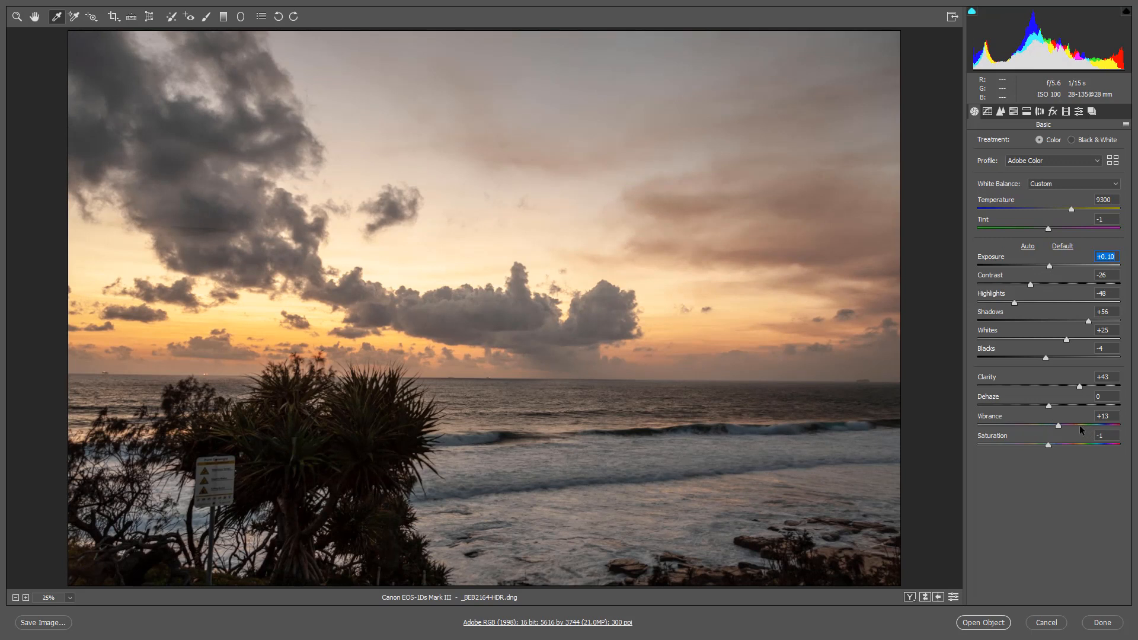
{"action": "left_click_drag", "start_coordinate": [1079, 425], "coordinate": [1079, 425]}
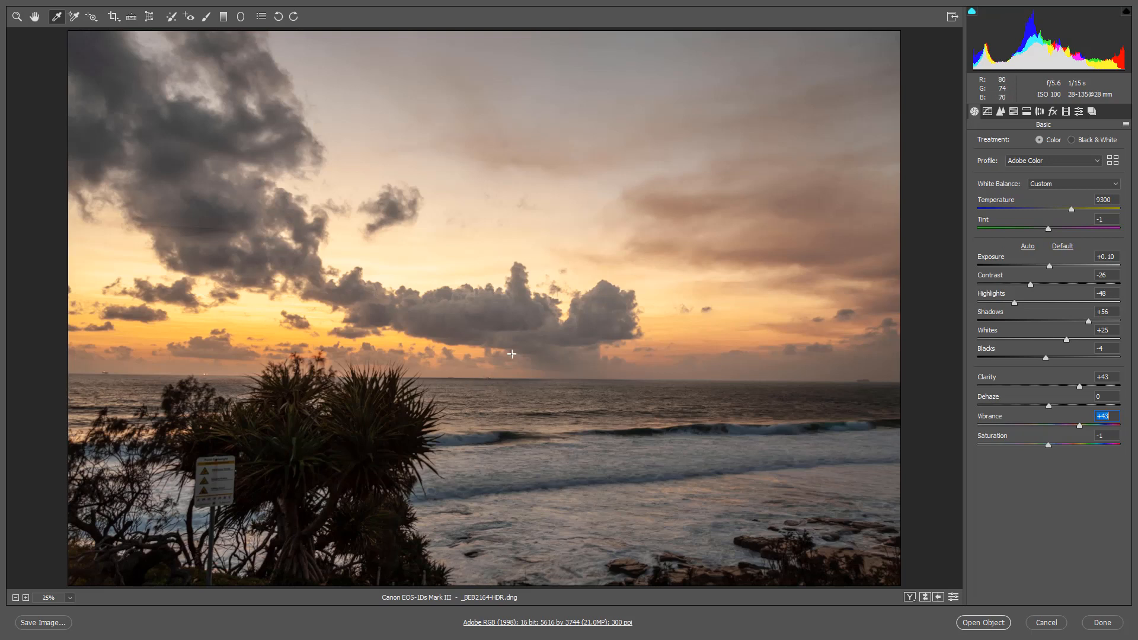
Step: Draw a straight vertical graduated filter from the middle of the sky down to the surf, and reset its local correction settings
{"action": "left_click", "coordinate": [224, 17]}
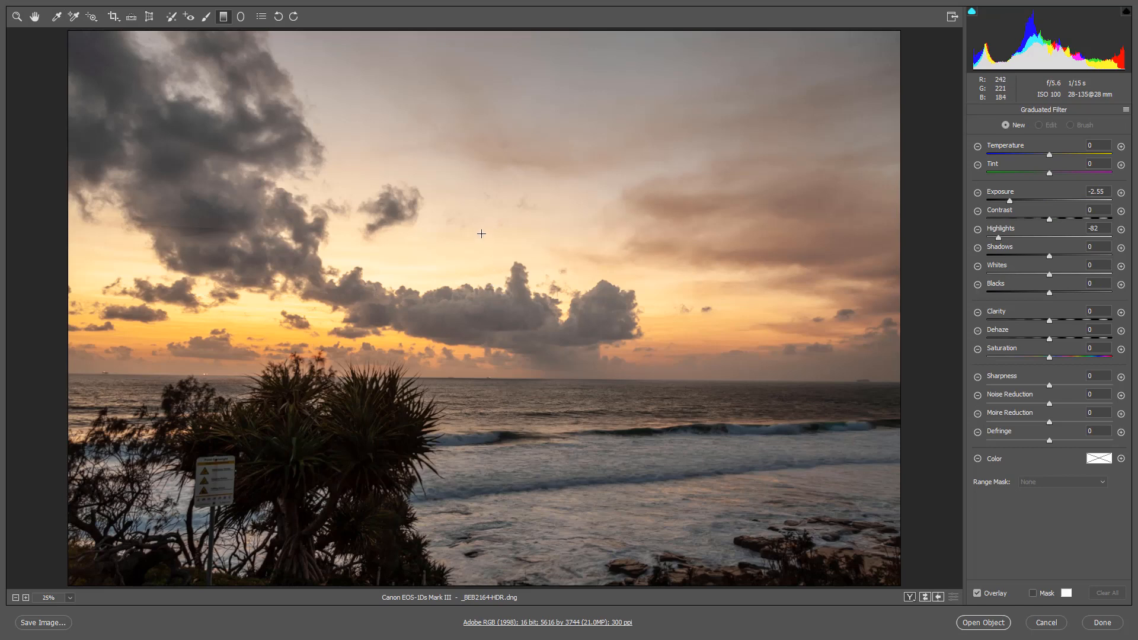
{"action": "key", "text": "shift"}
{"action": "left_click_drag", "start_coordinate": [480, 236], "coordinate": [464, 463]}
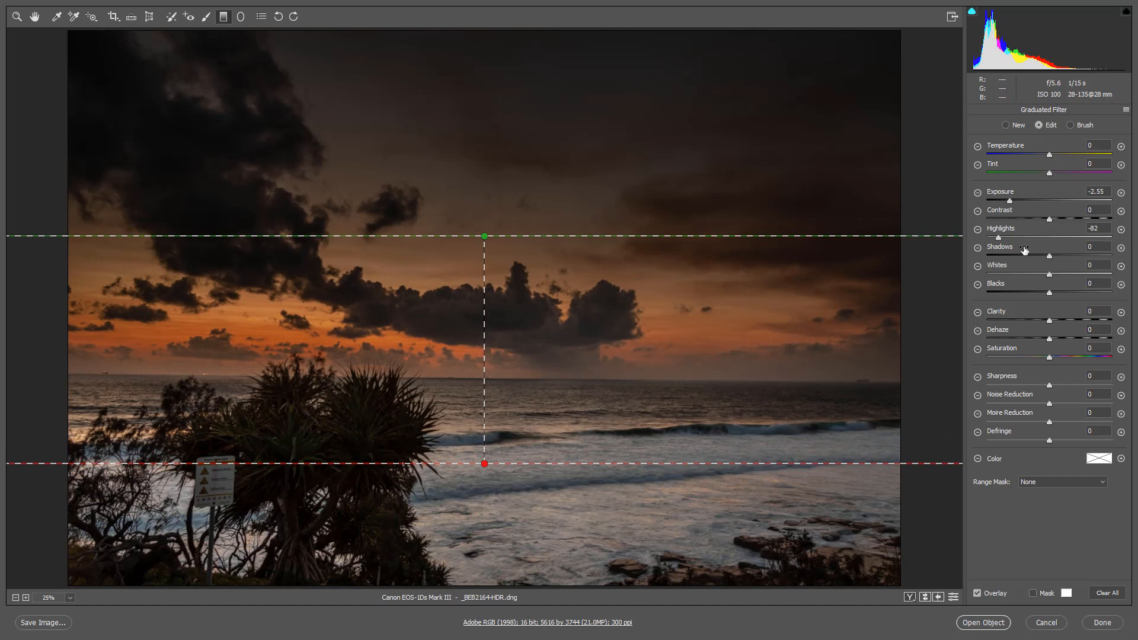
{"action": "right_click", "coordinate": [604, 319]}
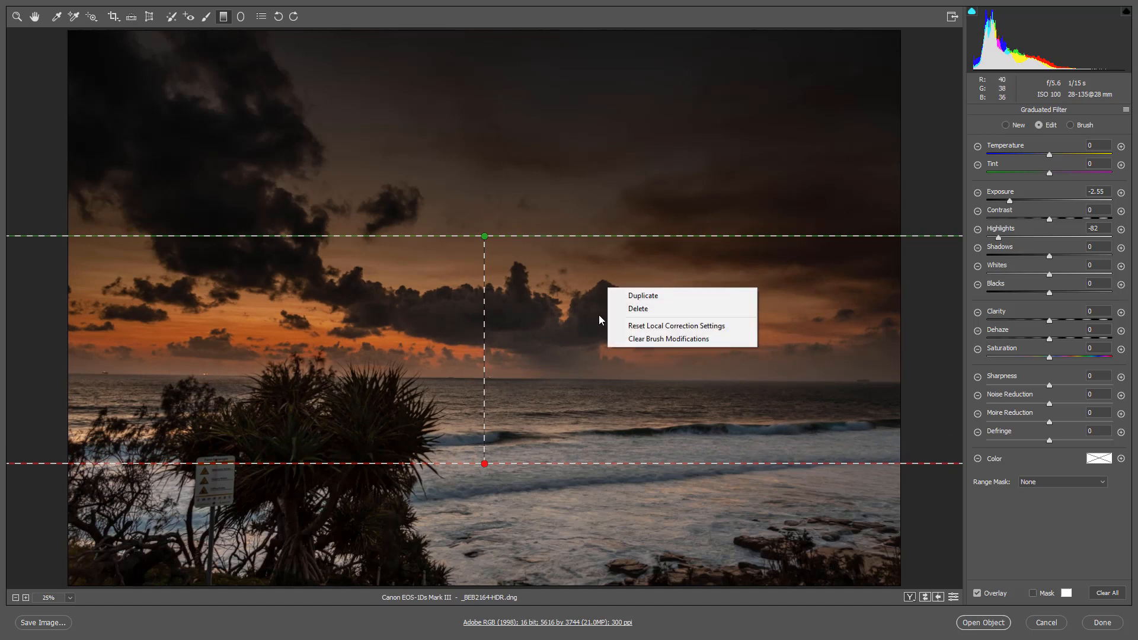
{"action": "left_click", "coordinate": [647, 329]}
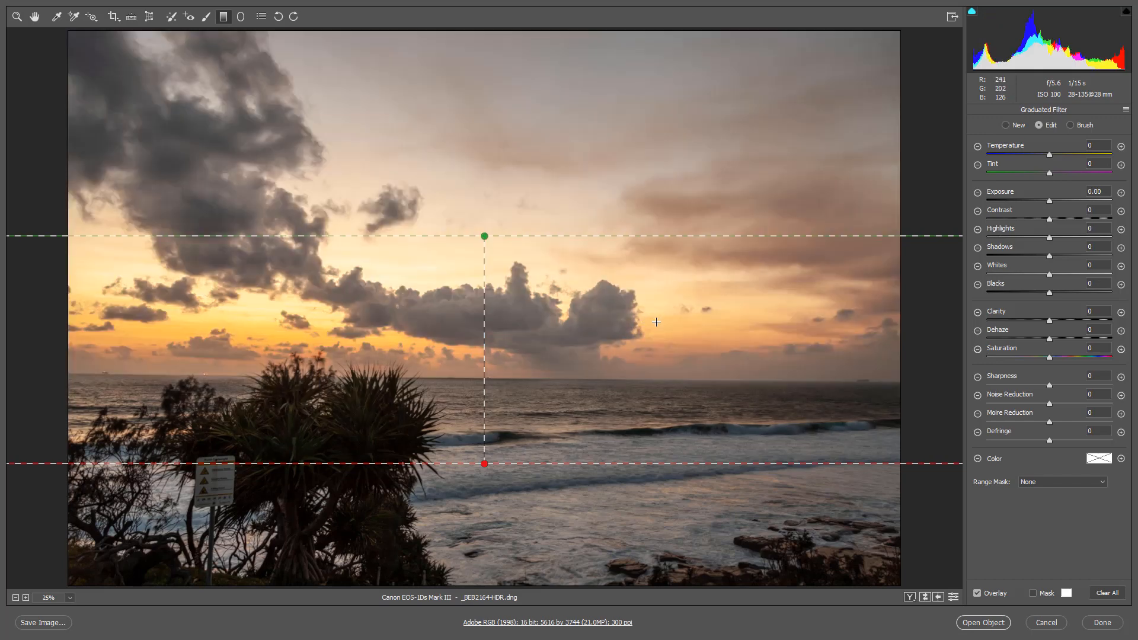
Step: Hide the filter overlay and set the graduated filter to Exposure -1.30, Clarity +26, Dehaze +14 and Saturation +23
{"action": "key", "text": "v"}
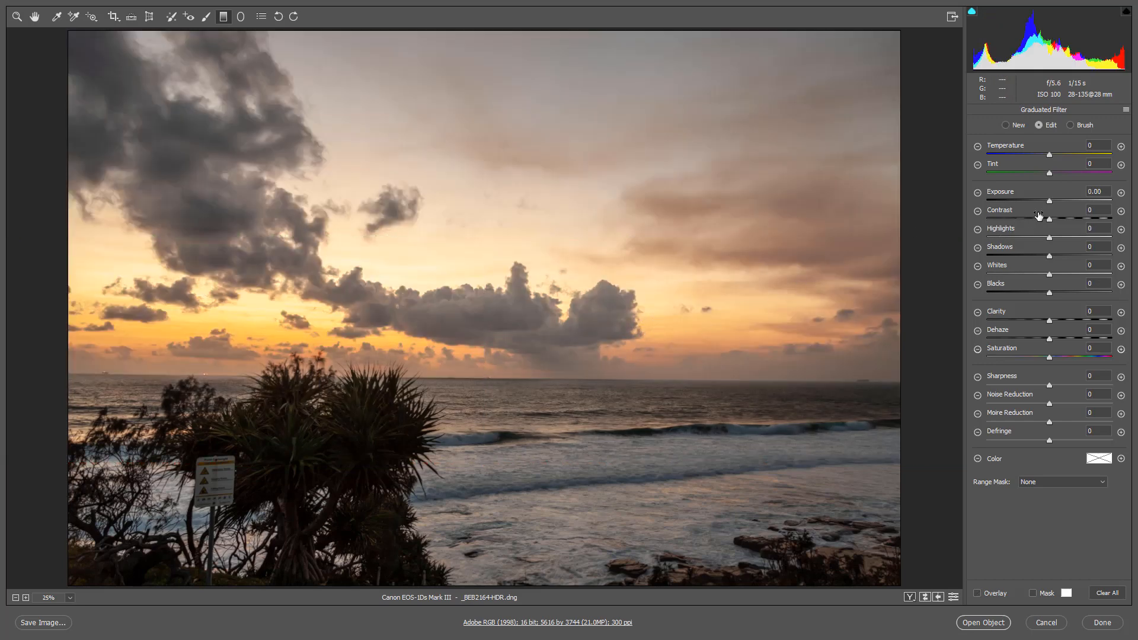
{"action": "left_click_drag", "start_coordinate": [1048, 203], "coordinate": [1029, 204]}
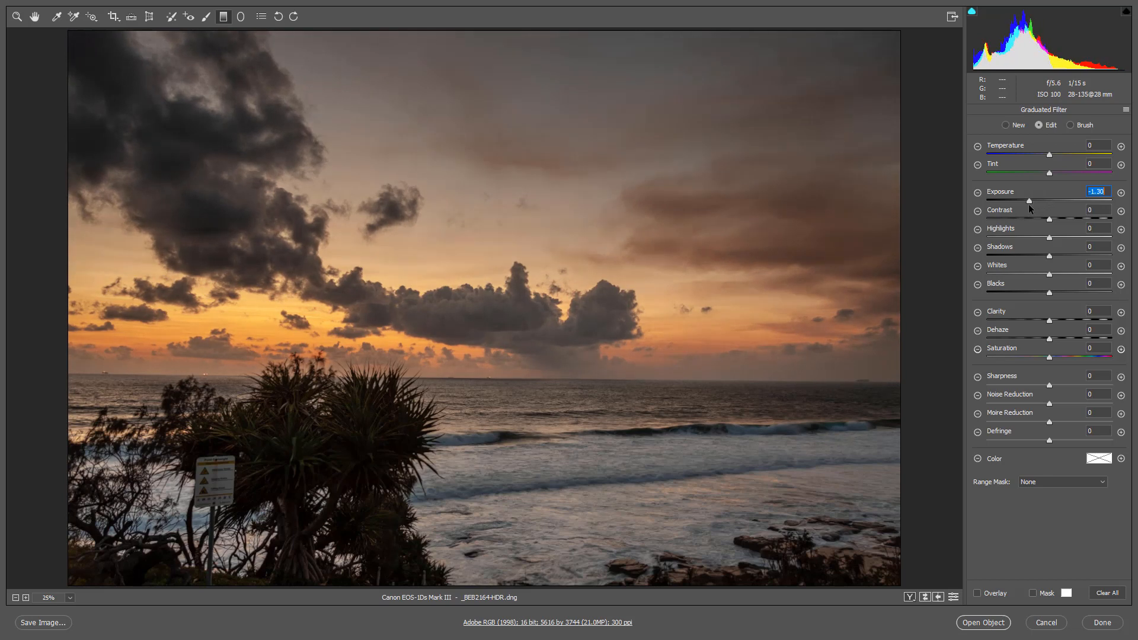
{"action": "left_click", "coordinate": [1063, 358]}
{"action": "left_click_drag", "start_coordinate": [1060, 340], "coordinate": [1058, 341]}
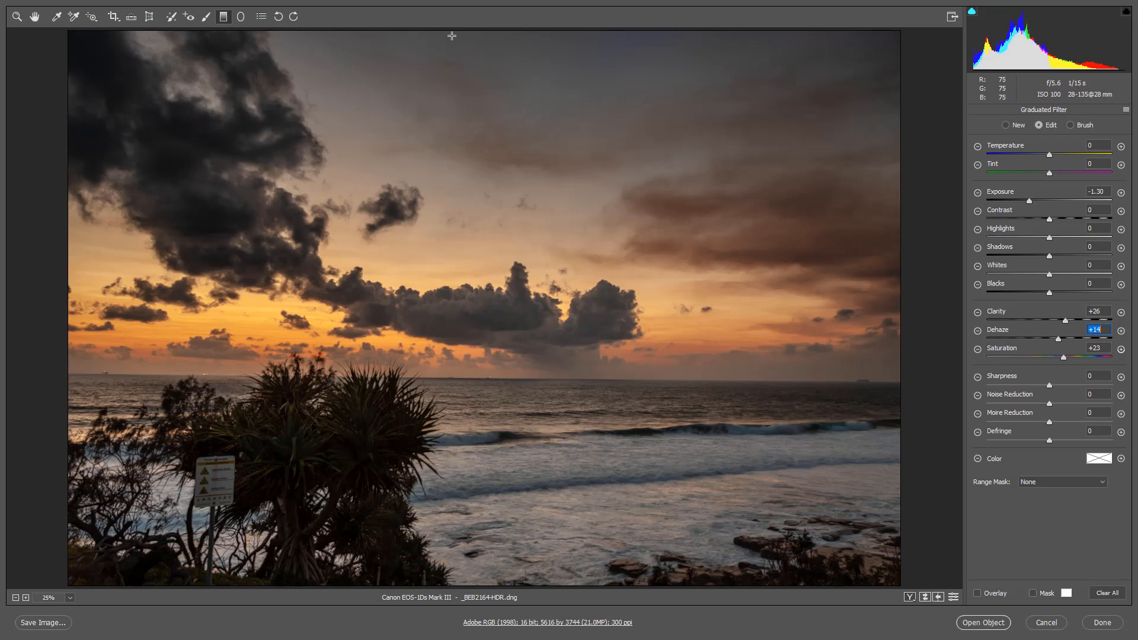
Step: Add a second graduated filter from the photo's upper edge down into the upper sky, show the overlay and rotate the filter nearly level
{"action": "left_click_drag", "start_coordinate": [444, 29], "coordinate": [432, 176]}
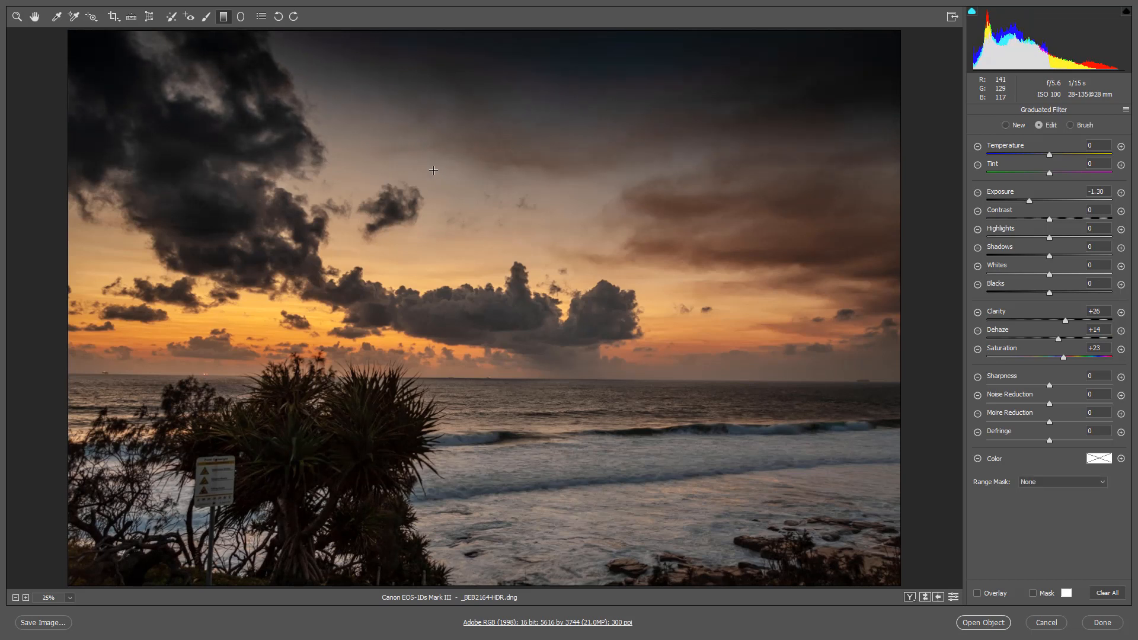
{"action": "key", "text": "v"}
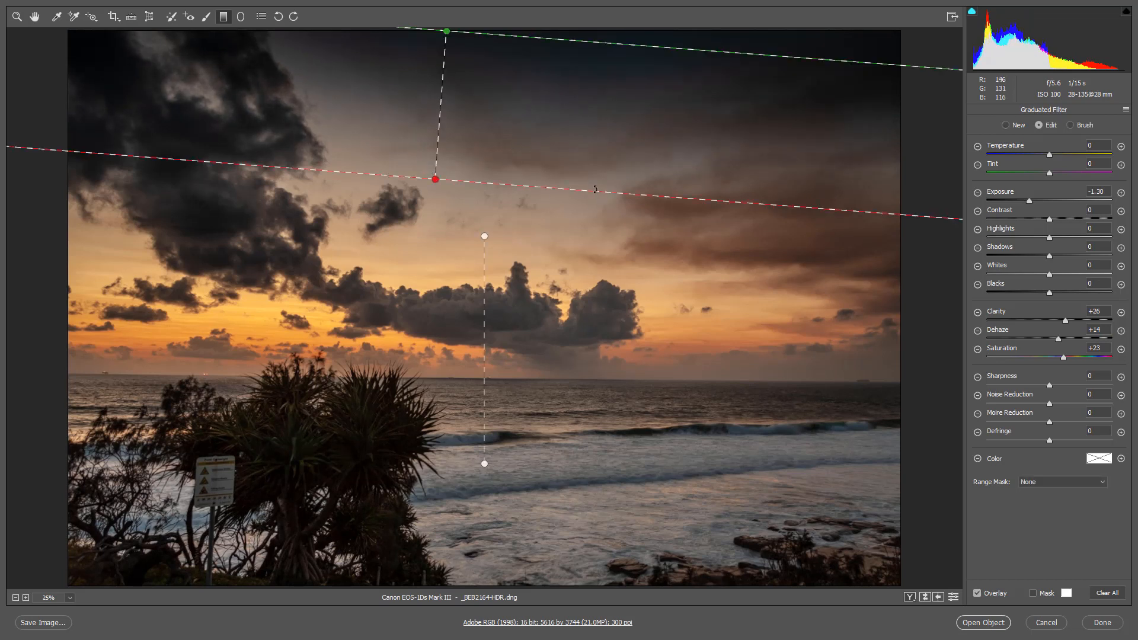
{"action": "left_click_drag", "start_coordinate": [648, 199], "coordinate": [665, 181]}
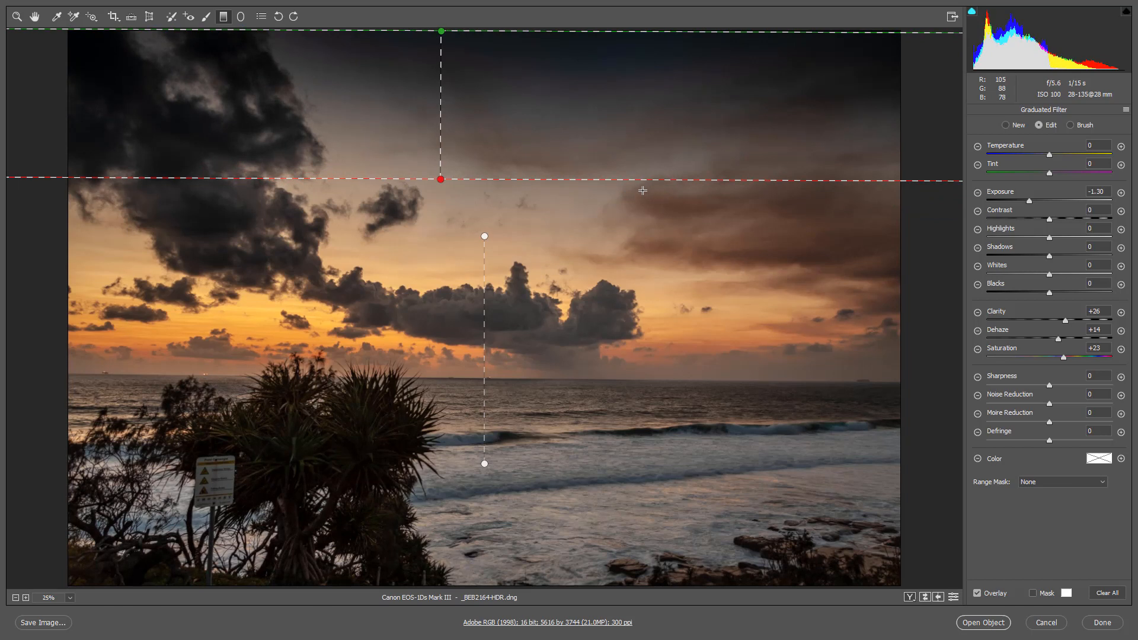
Step: Tint the upper-sky graduated filter blue with hue 231 and reduce the tint's saturation below full strength
{"action": "left_click", "coordinate": [1098, 461]}
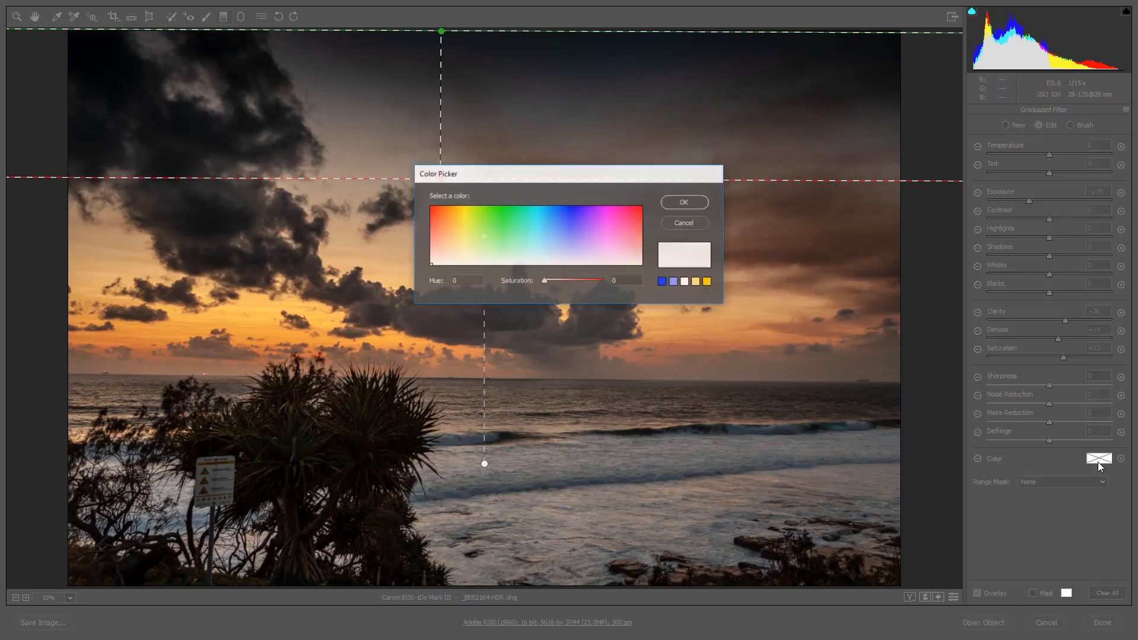
{"action": "left_click_drag", "start_coordinate": [620, 181], "coordinate": [729, 274]}
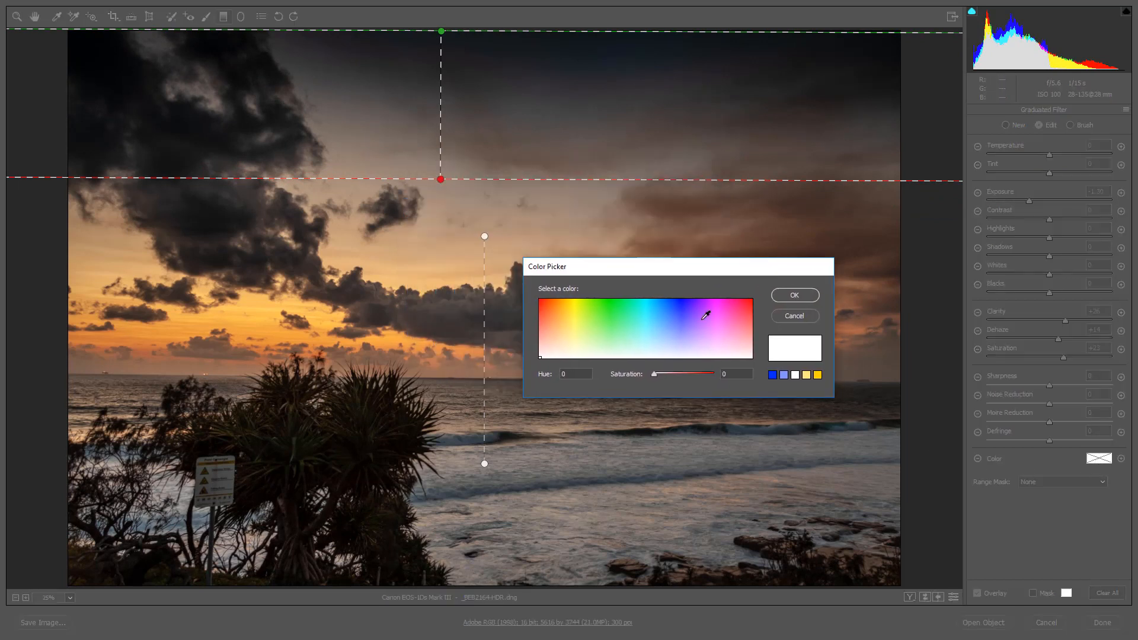
{"action": "left_click", "coordinate": [674, 299]}
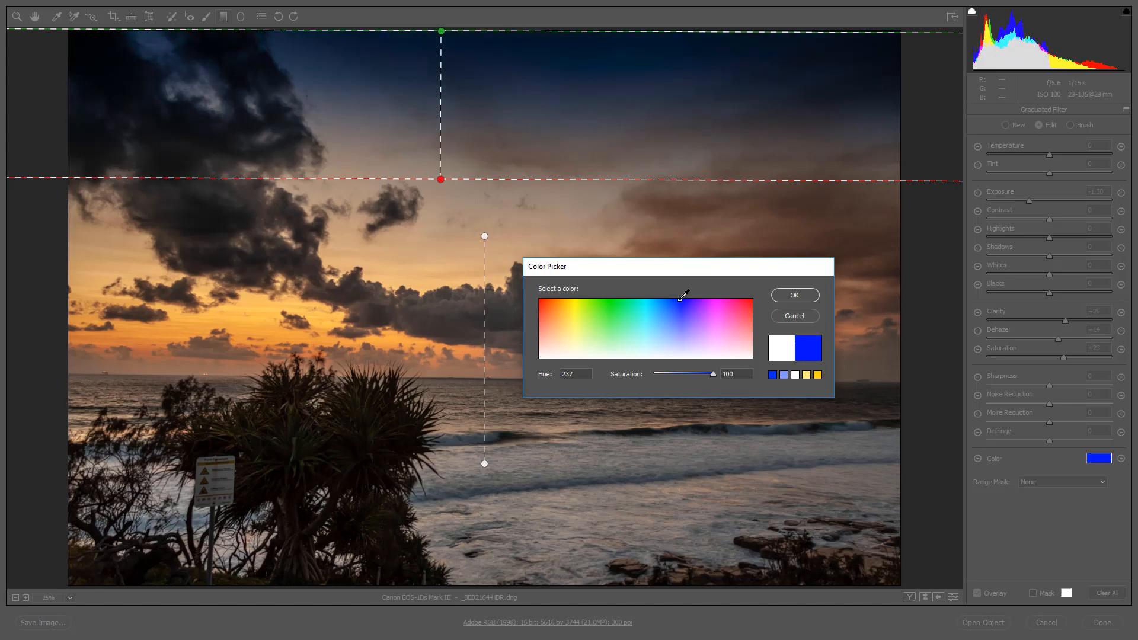
{"action": "left_click_drag", "start_coordinate": [673, 299], "coordinate": [675, 300]}
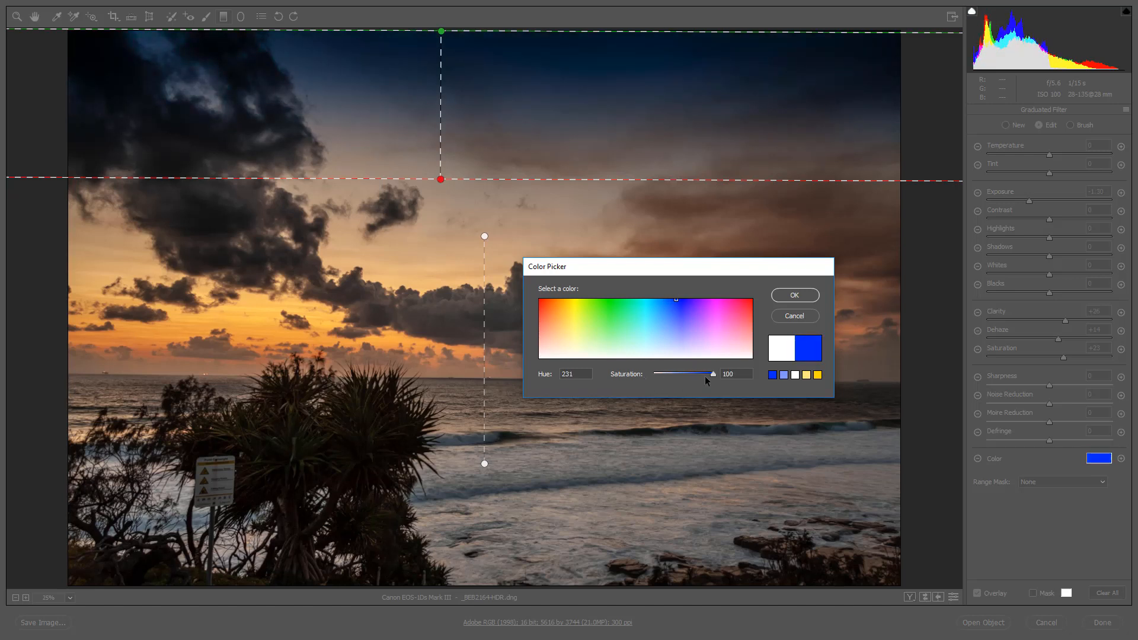
{"action": "left_click_drag", "start_coordinate": [705, 376], "coordinate": [687, 373]}
{"action": "left_click", "coordinate": [793, 295]}
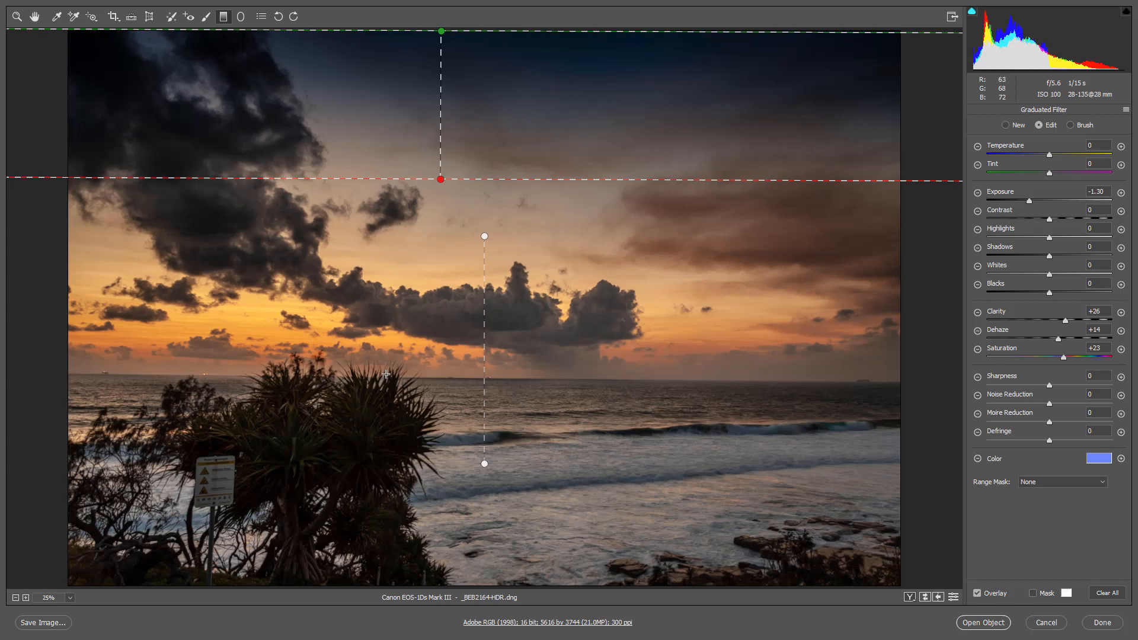
Step: Start an Adjustment Brush correction on the surf beside the palm and reset its local correction settings
{"action": "left_click", "coordinate": [206, 18]}
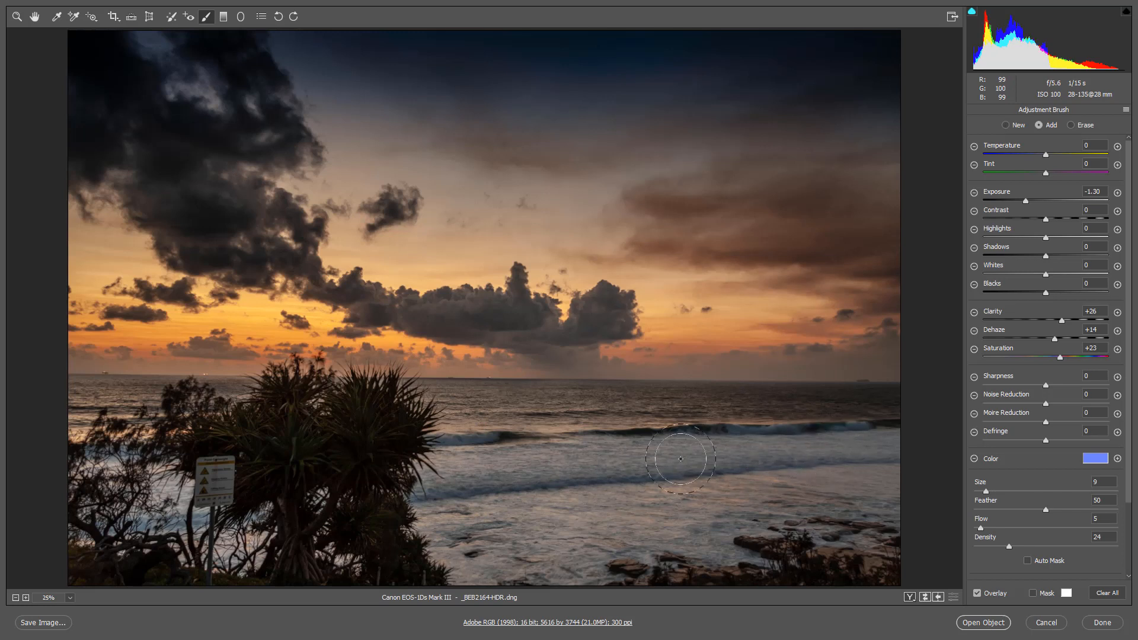
{"action": "left_click", "coordinate": [439, 473]}
{"action": "right_click", "coordinate": [440, 474]}
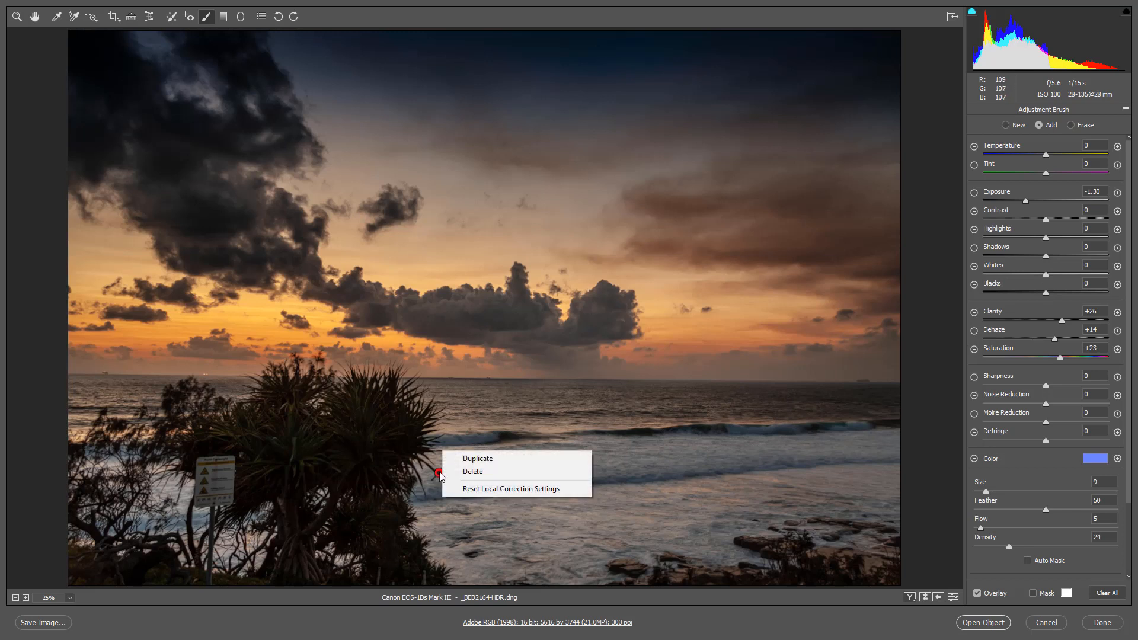
{"action": "left_click", "coordinate": [467, 489]}
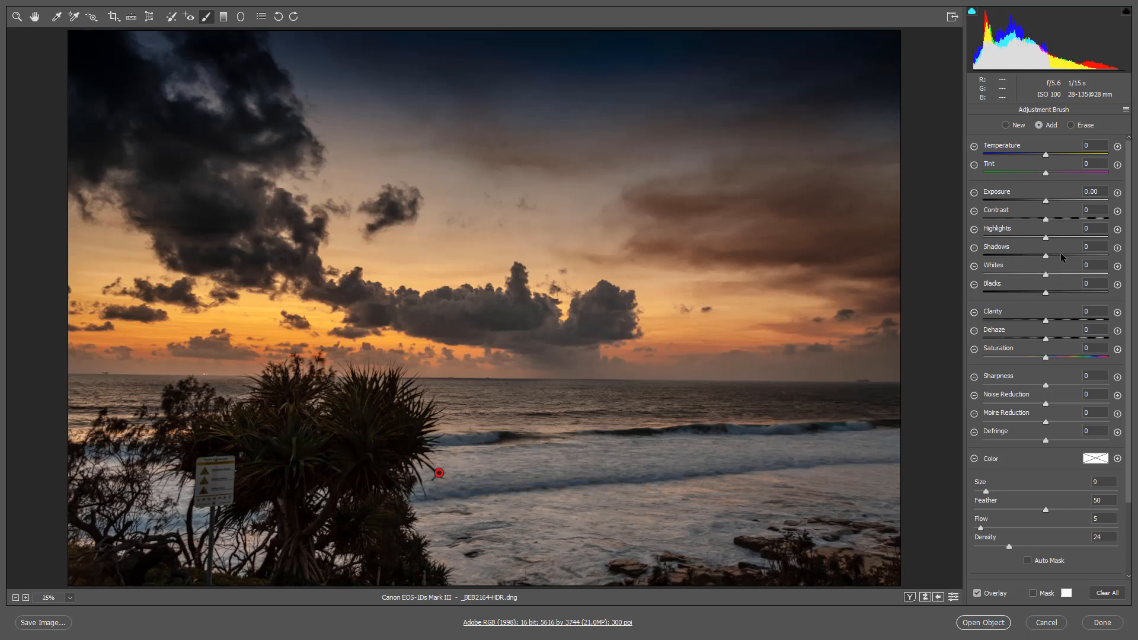
Step: Set the brush correction to Highlights +35, Temperature +38 and Exposure +1.10, and dab it over the breaking surf
{"action": "left_click", "coordinate": [1068, 237]}
{"action": "left_click", "coordinate": [1046, 201]}
{"action": "left_click_drag", "start_coordinate": [1053, 202], "coordinate": [1058, 203]}
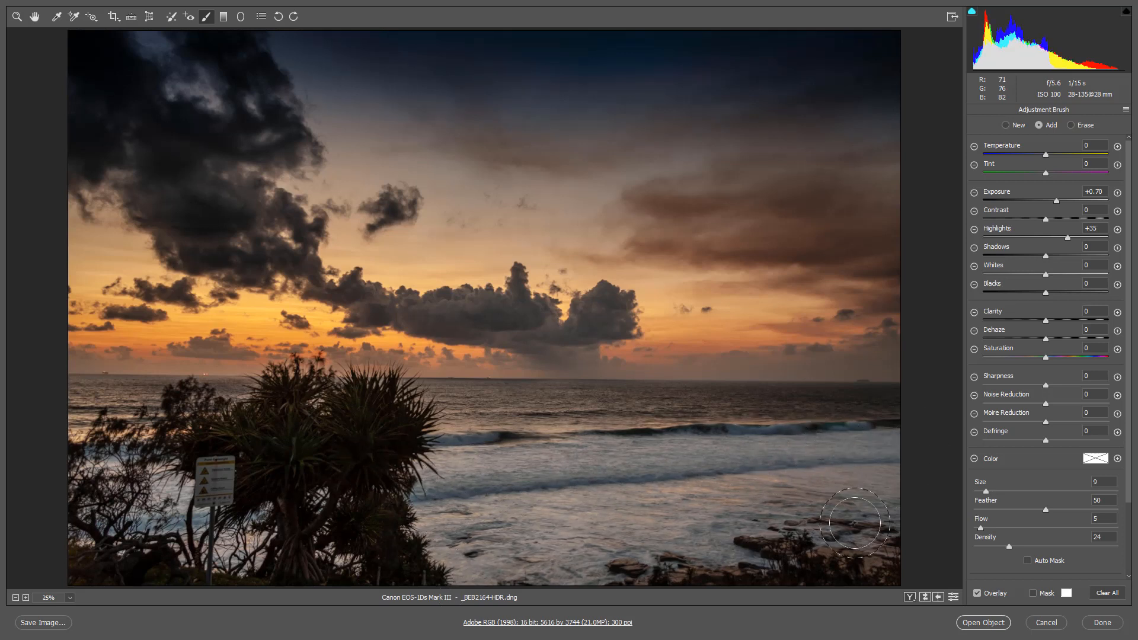
{"action": "left_click", "coordinate": [780, 457]}
{"action": "left_click_drag", "start_coordinate": [1046, 156], "coordinate": [1050, 155]}
{"action": "left_click_drag", "start_coordinate": [1070, 163], "coordinate": [1062, 202]}
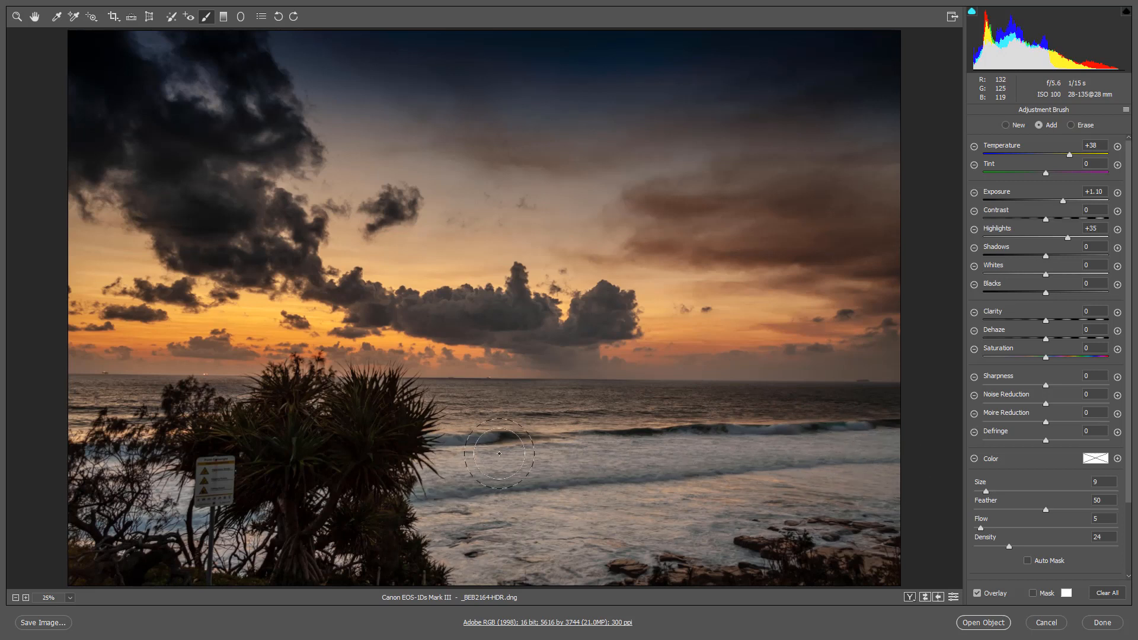
{"action": "left_click", "coordinate": [779, 456]}
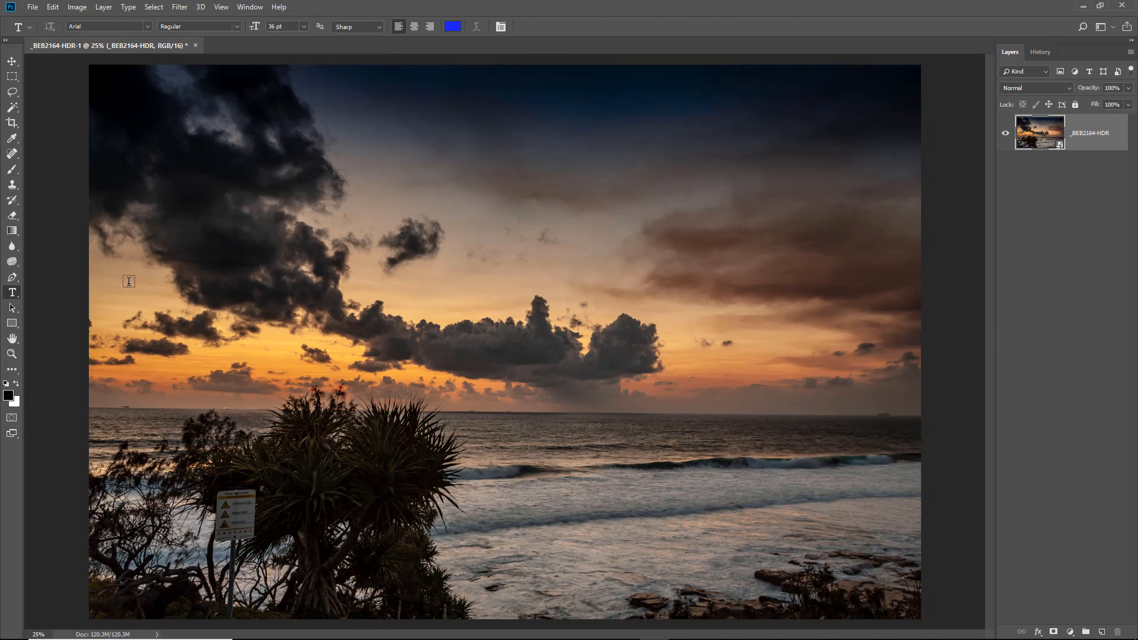
Step: Switch to the Burn tool, set its range to Highlights and enable airbrush build-up effects
{"action": "left_click", "coordinate": [16, 266]}
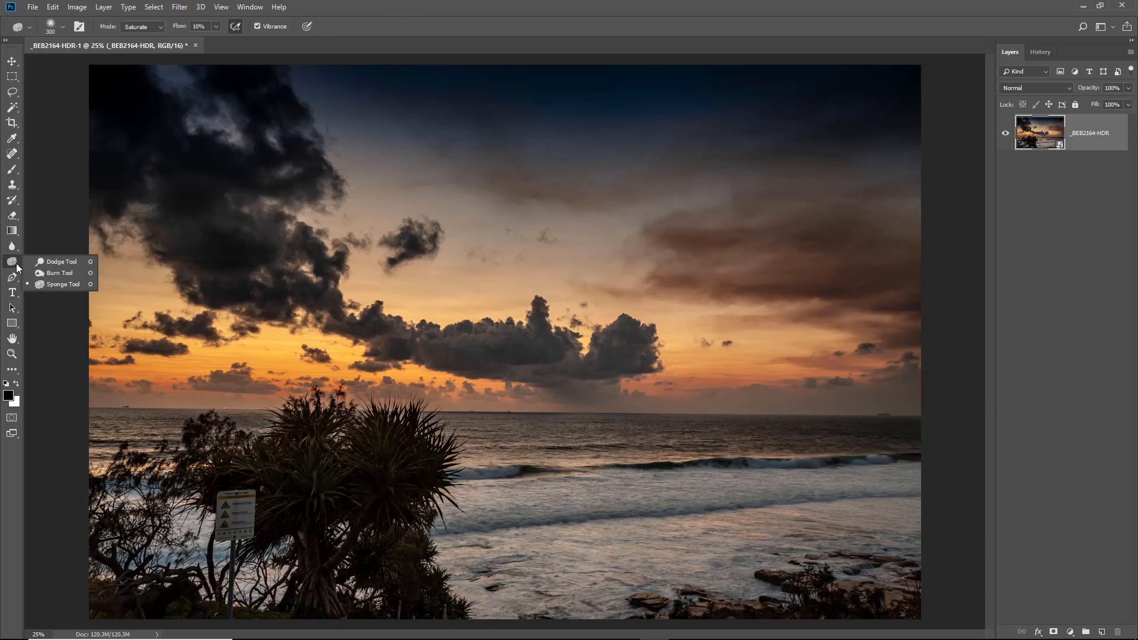
{"action": "left_click", "coordinate": [46, 273]}
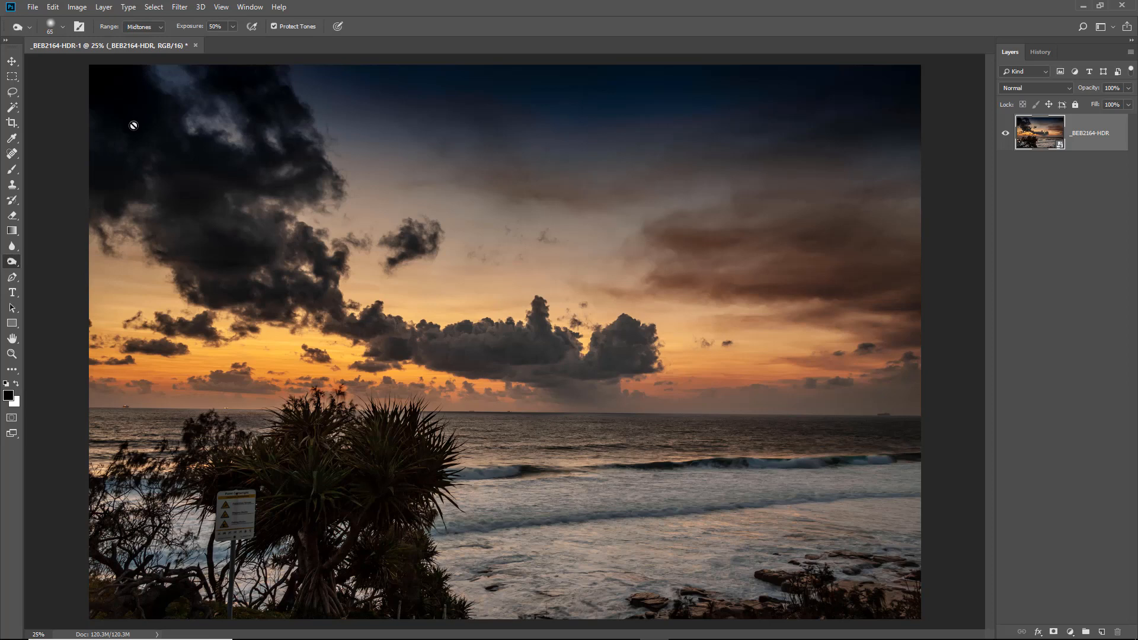
{"action": "left_click", "coordinate": [159, 27]}
{"action": "left_click", "coordinate": [145, 57]}
{"action": "left_click", "coordinate": [252, 28]}
Step: Duplicate the HDR photo layer and rasterize the copy
{"action": "key", "text": "ctrl+j"}
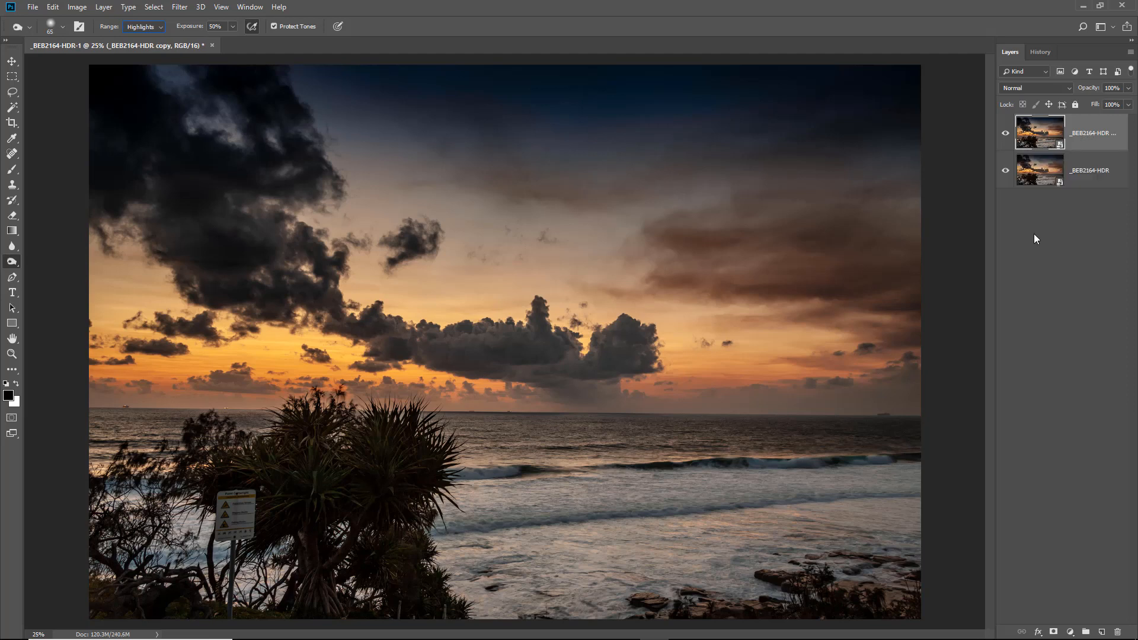
{"action": "right_click", "coordinate": [1096, 132]}
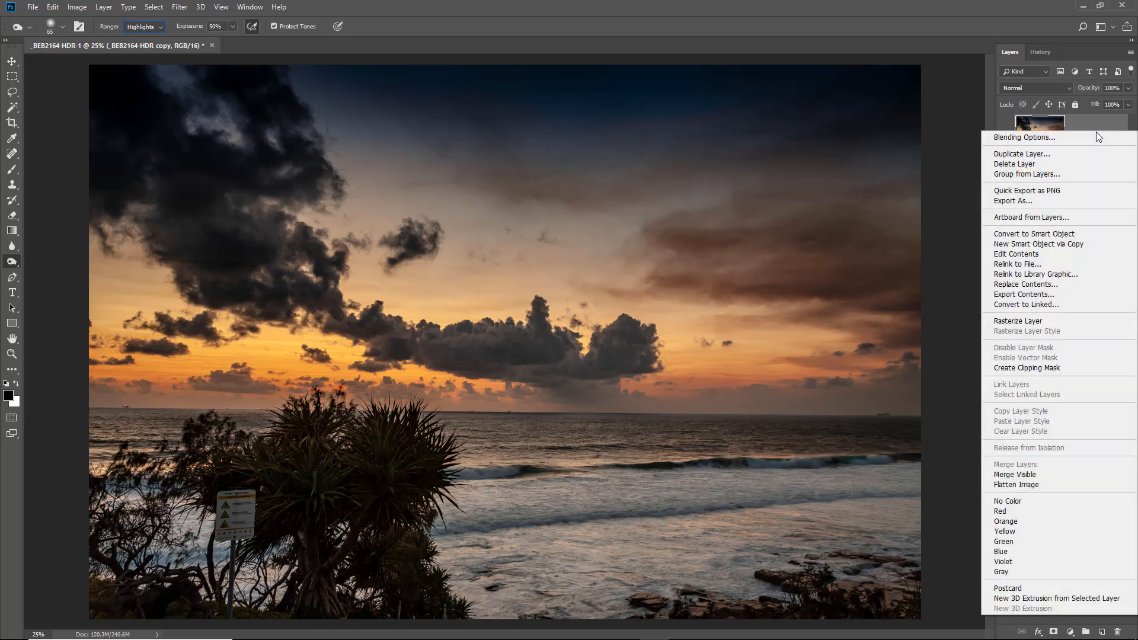
{"action": "left_click", "coordinate": [1020, 322]}
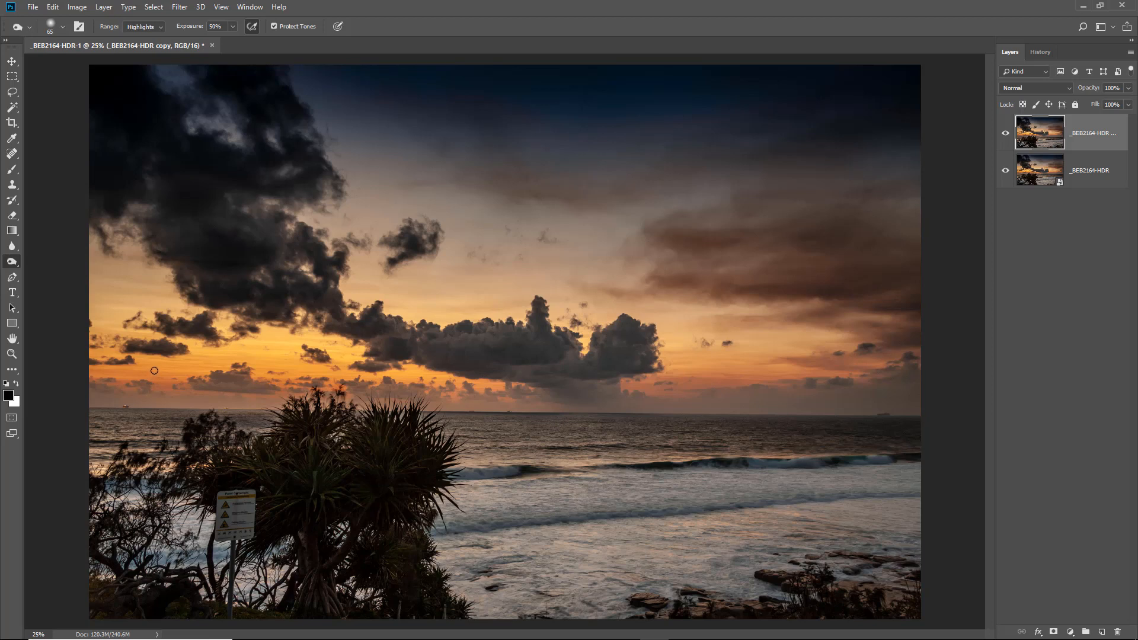
Step: Set the Burn brush size to 125 px and its exposure to 10% for working around the palm trees
{"action": "key", "text": "bracketright"}
{"action": "key", "text": "bracketright"}
{"action": "key", "text": "bracketright"}
{"action": "key", "text": "bracketright"}
{"action": "key", "text": "bracketright"}
{"action": "key", "text": "bracketright"}
{"action": "key", "text": "bracketright"}
{"action": "key", "text": "bracketright"}
{"action": "key", "text": "bracketright"}
{"action": "key", "text": "bracketright"}
{"action": "key", "text": "bracketright"}
{"action": "key", "text": "bracketright"}
{"action": "key", "text": "bracketright"}
{"action": "key", "text": "bracketright"}
{"action": "key", "text": "bracketleft"}
{"action": "key", "text": "ctrl+space"}
{"action": "mouse_move", "coordinate": [159, 319]}
{"action": "left_mouse_down"}
{"action": "mouse_move", "coordinate": [231, 397]}
{"action": "mouse_move", "coordinate": [354, 495]}
{"action": "mouse_move", "coordinate": [496, 503]}
{"action": "left_mouse_up"}
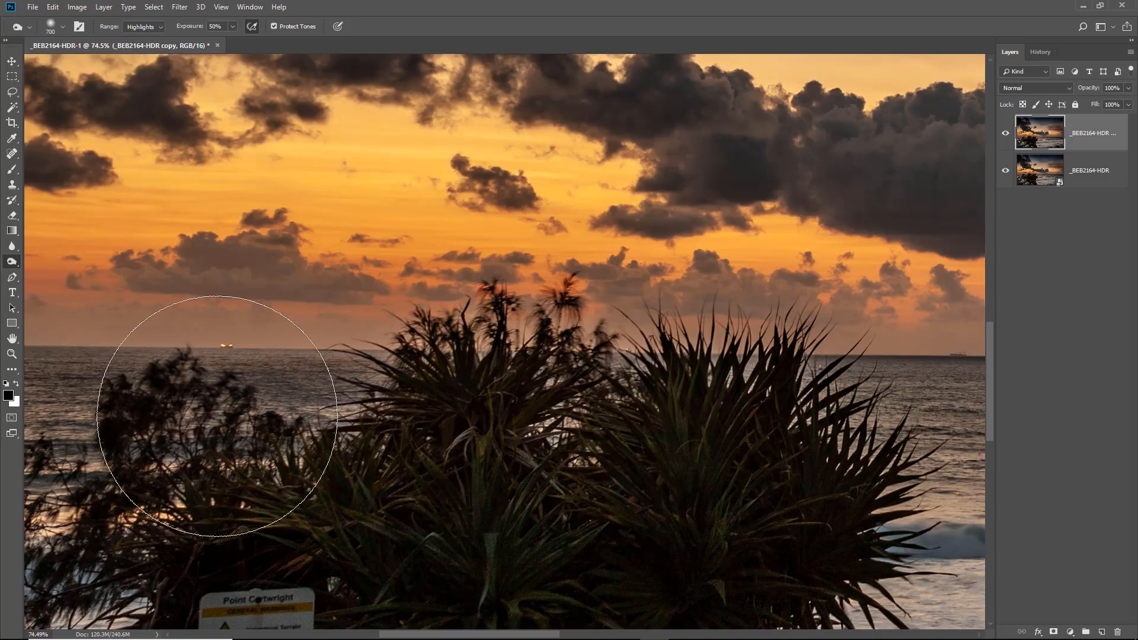
{"action": "key", "text": "bracketleft"}
{"action": "key", "text": "bracketleft"}
{"action": "key", "text": "bracketleft"}
{"action": "key", "text": "bracketleft"}
{"action": "key", "text": "bracketleft"}
{"action": "key", "text": "bracketleft"}
{"action": "key", "text": "bracketleft"}
{"action": "key", "text": "bracketleft"}
{"action": "key", "text": "bracketleft"}
{"action": "key", "text": "bracketleft"}
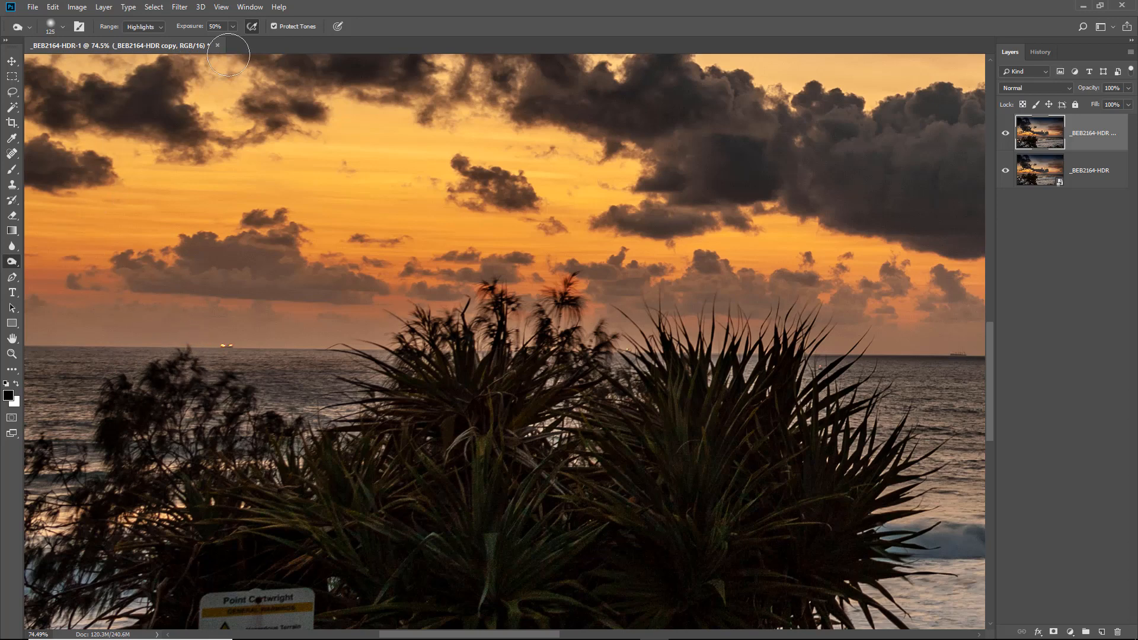
{"action": "key", "text": "1"}
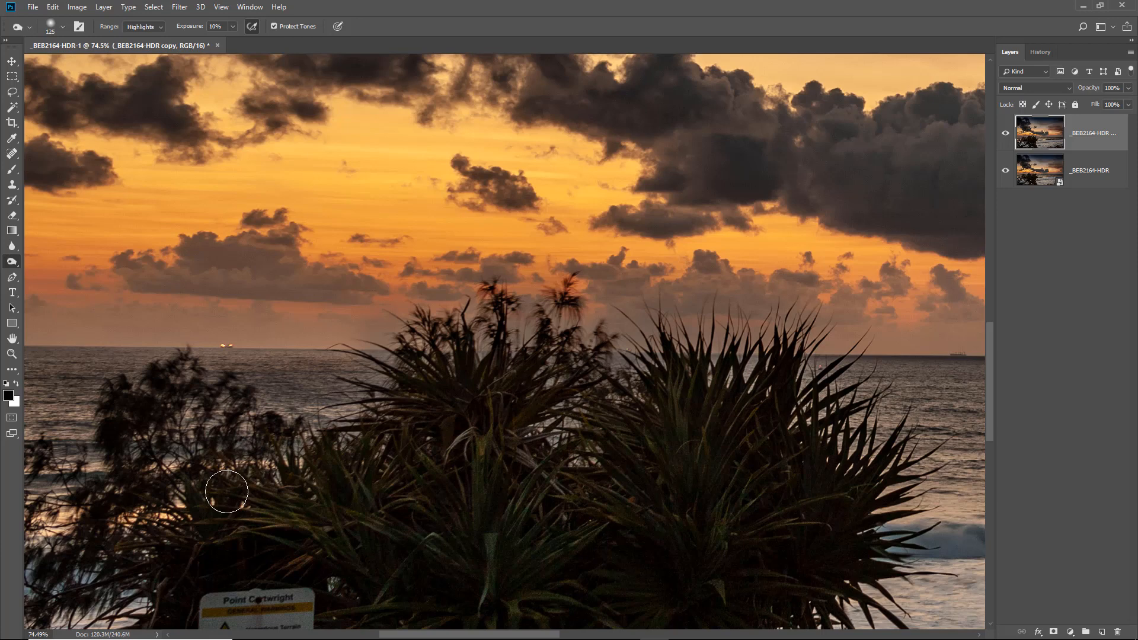
Step: Enlarge the Burn brush to 250 px for the warning sign in front of the palms
{"action": "key", "text": "ctrl+0"}
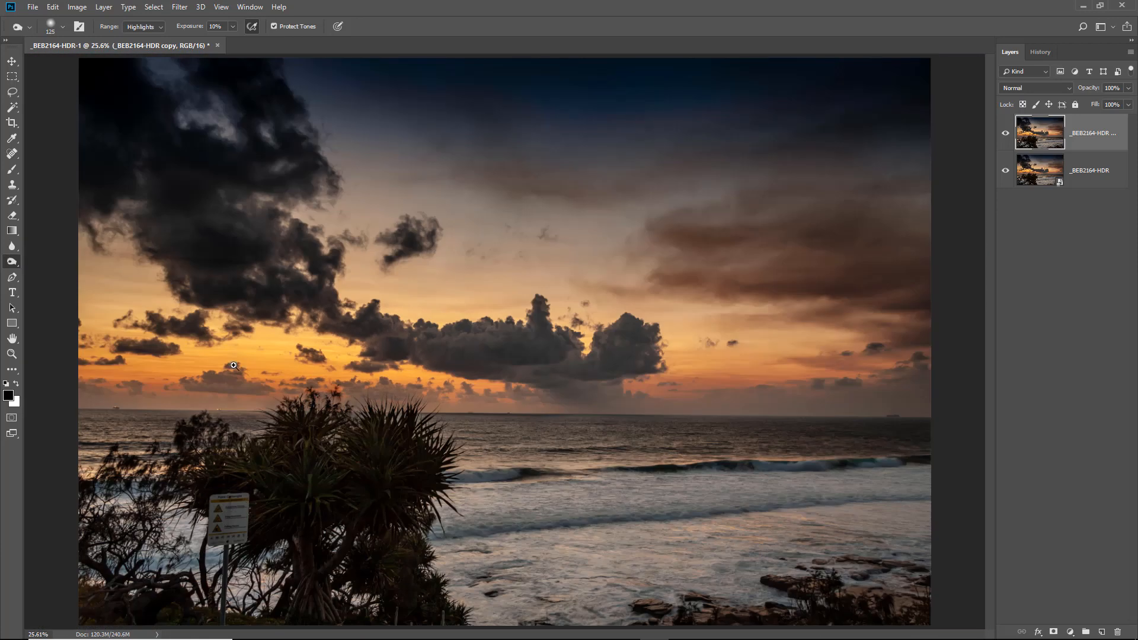
{"action": "left_click_drag", "start_coordinate": [58, 275], "coordinate": [415, 555]}
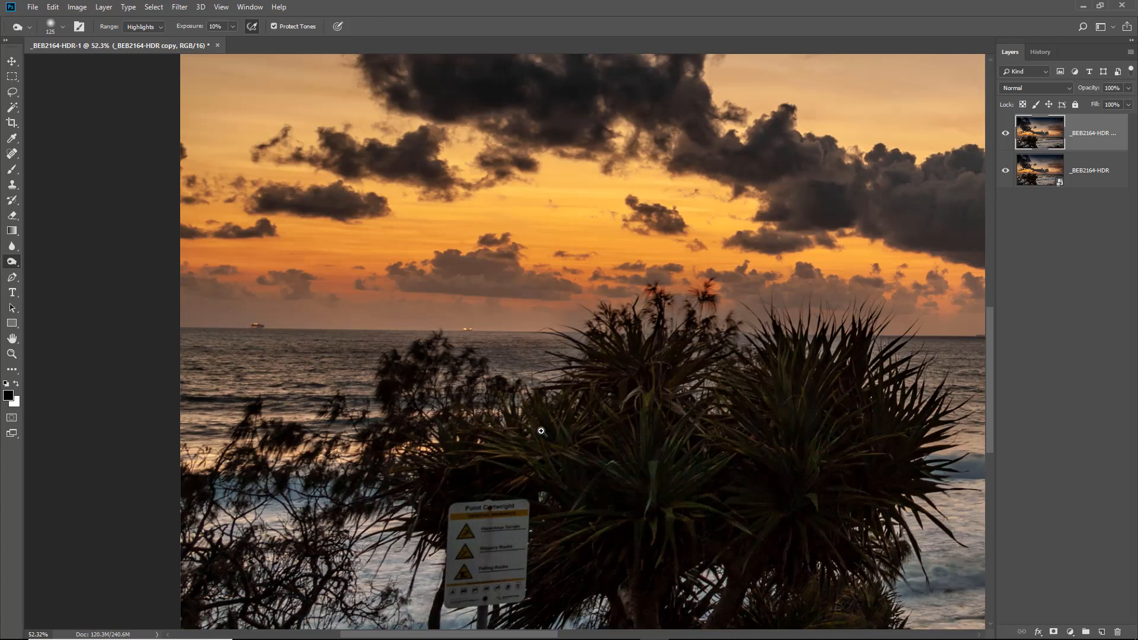
{"action": "left_click", "coordinate": [470, 334]}
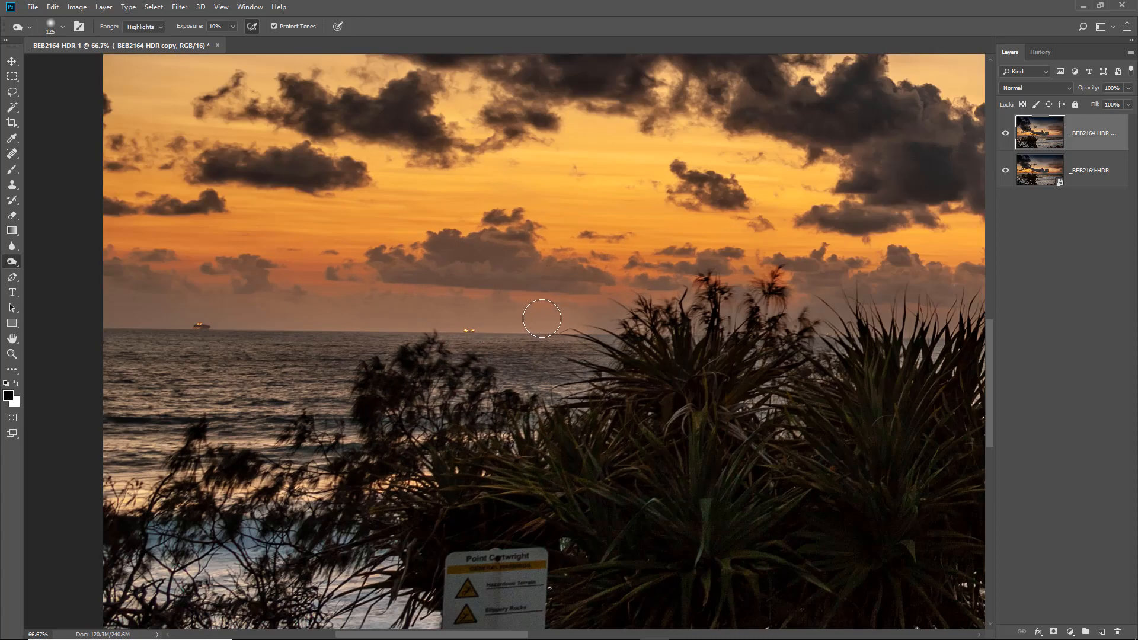
{"action": "key", "text": "bracketright"}
{"action": "key", "text": "bracketright"}
{"action": "key", "text": "bracketright"}
{"action": "key", "text": "bracketright"}
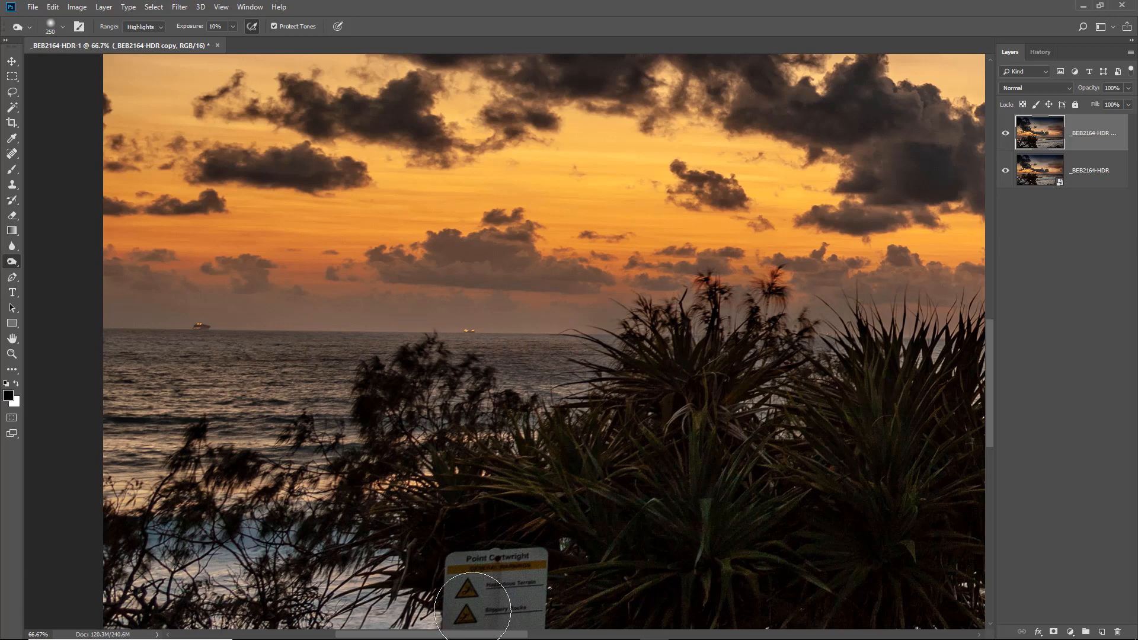
{"action": "key", "text": "ctrl+0"}
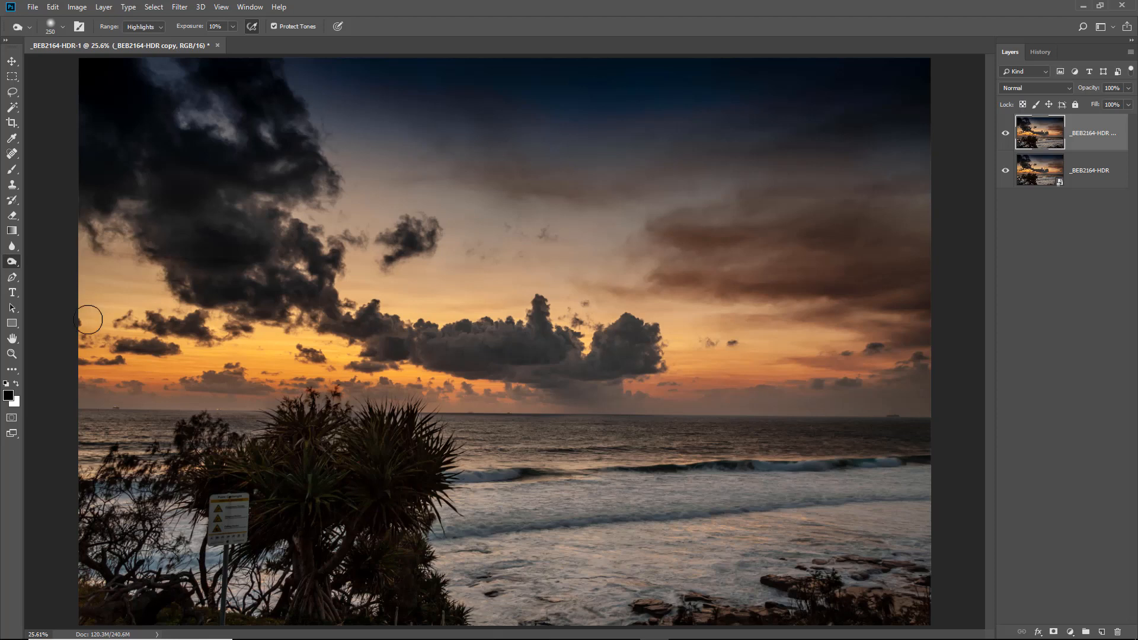
Step: Straighten the photo along the sea horizon and crop a thin strip off its lower edge
{"action": "left_click", "coordinate": [13, 123]}
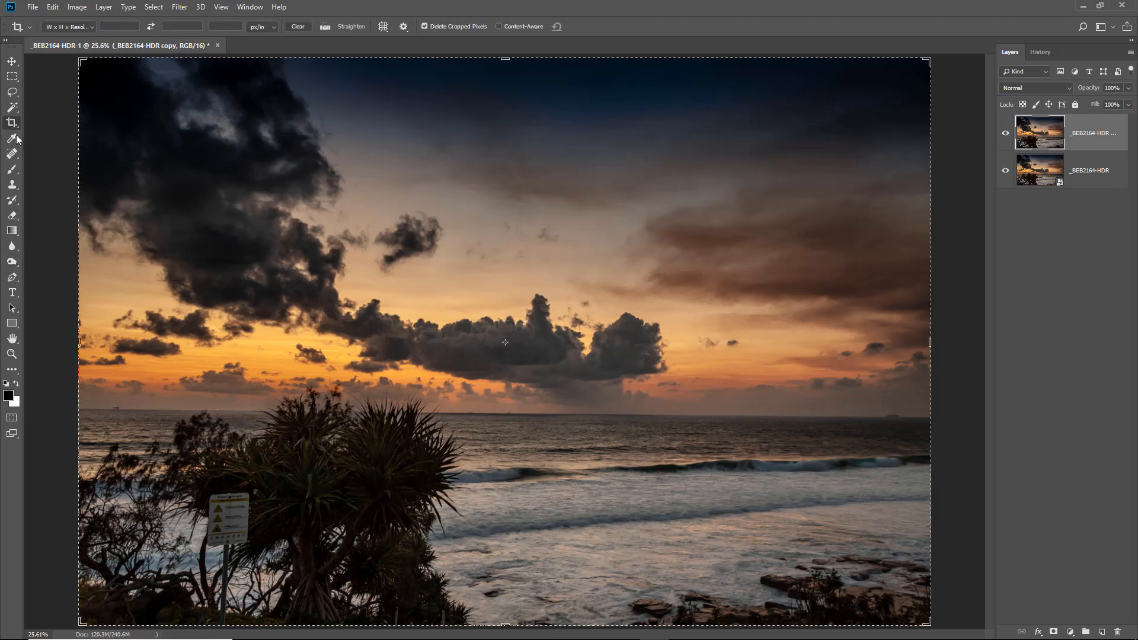
{"action": "left_click", "coordinate": [324, 27]}
{"action": "left_click_drag", "start_coordinate": [437, 413], "coordinate": [865, 418]}
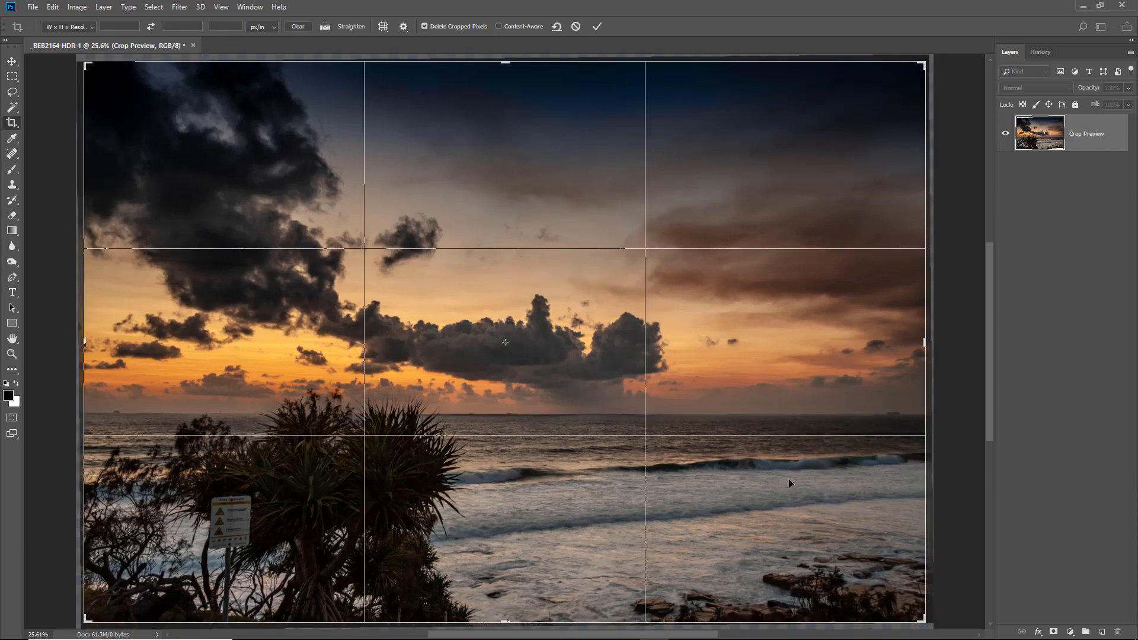
{"action": "left_click_drag", "start_coordinate": [506, 622], "coordinate": [508, 608]}
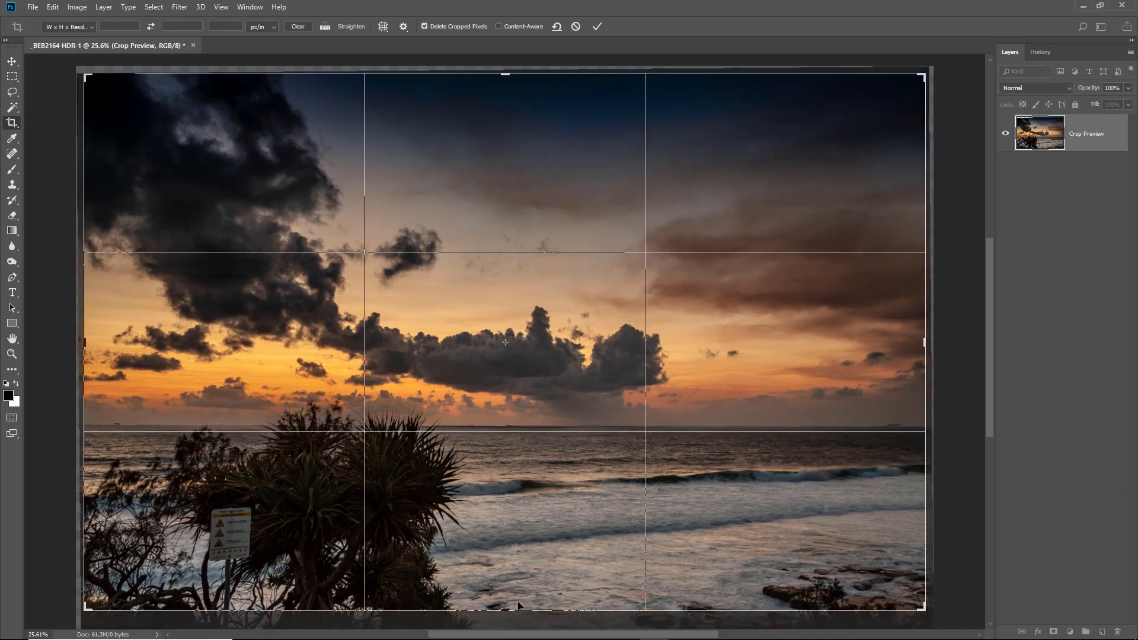
{"action": "key", "text": "Return"}
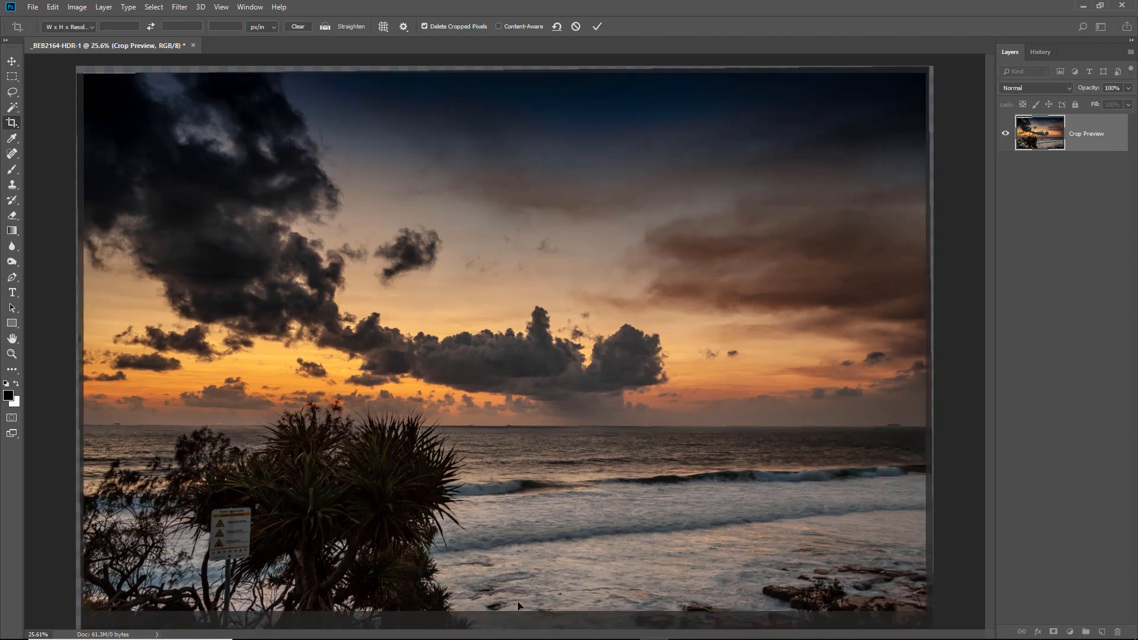